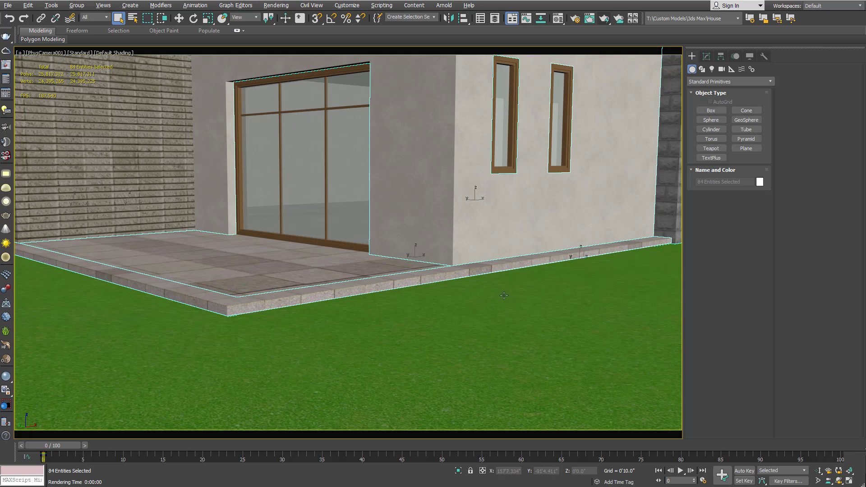
Step: Render the PhysCamera001 view with V-Ray and store the finished image in the frame buffer history
{"action": "left_click", "coordinate": [605, 21]}
{"action": "left_click", "coordinate": [605, 21]}
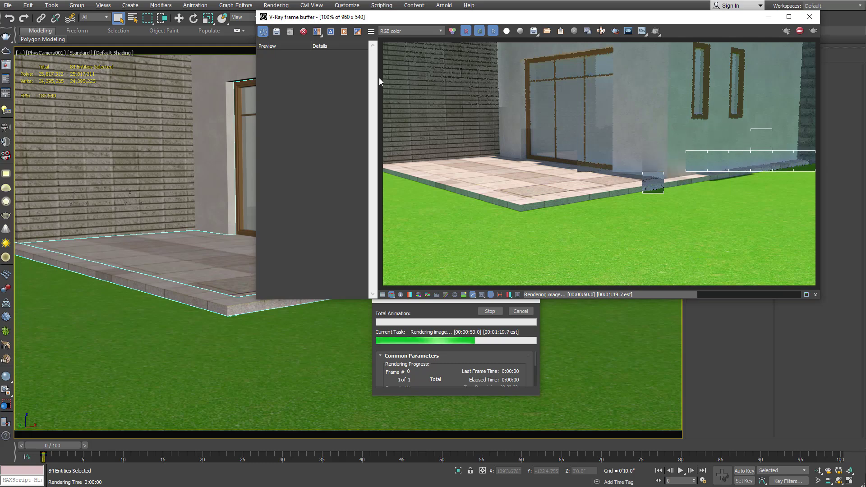
{"action": "left_click_drag", "start_coordinate": [419, 21], "coordinate": [194, 56]}
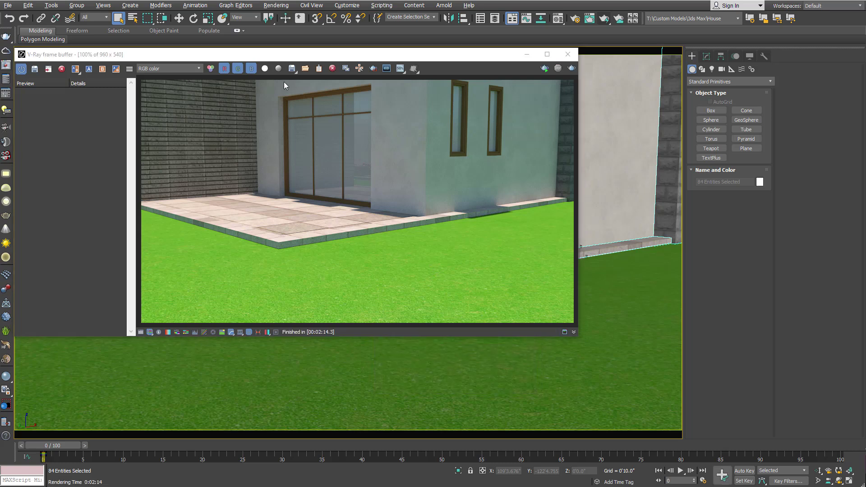
{"action": "left_click", "coordinate": [35, 69]}
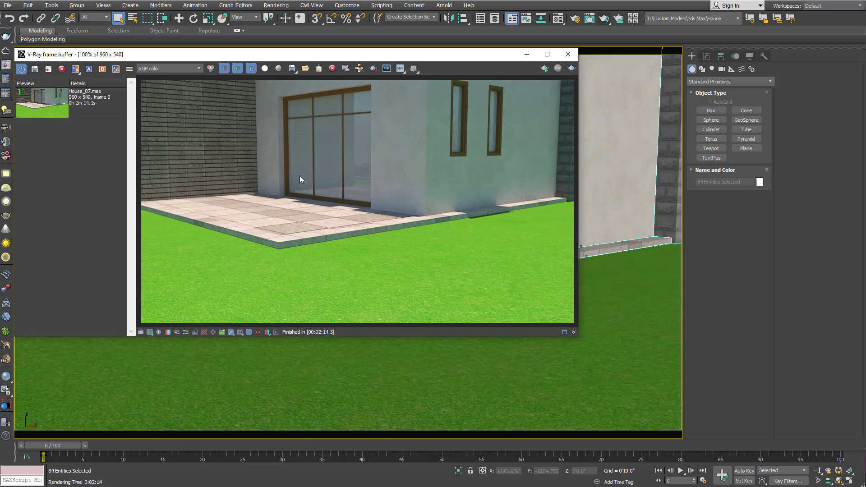
Step: Select the lawn object and isolate it to check its shape and UVW Map modifier, ending with the full scene shown
{"action": "left_click", "coordinate": [707, 58]}
{"action": "left_click", "coordinate": [693, 56]}
{"action": "left_click", "coordinate": [602, 318]}
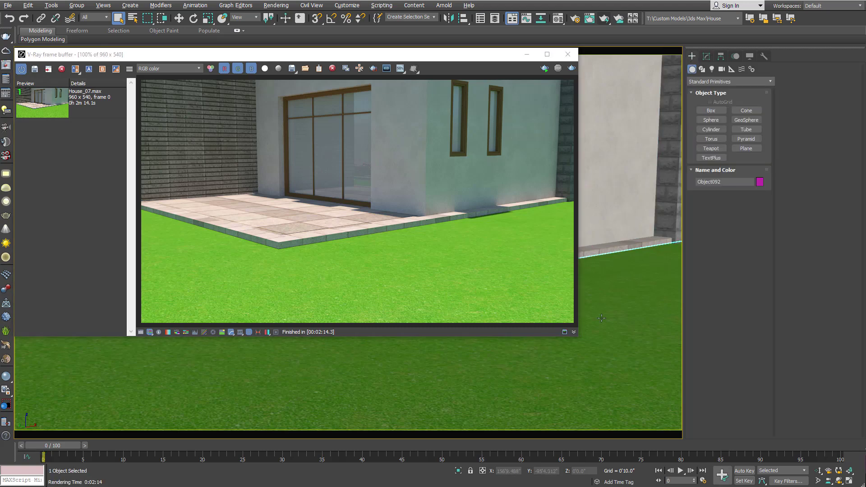
{"action": "left_click", "coordinate": [705, 60]}
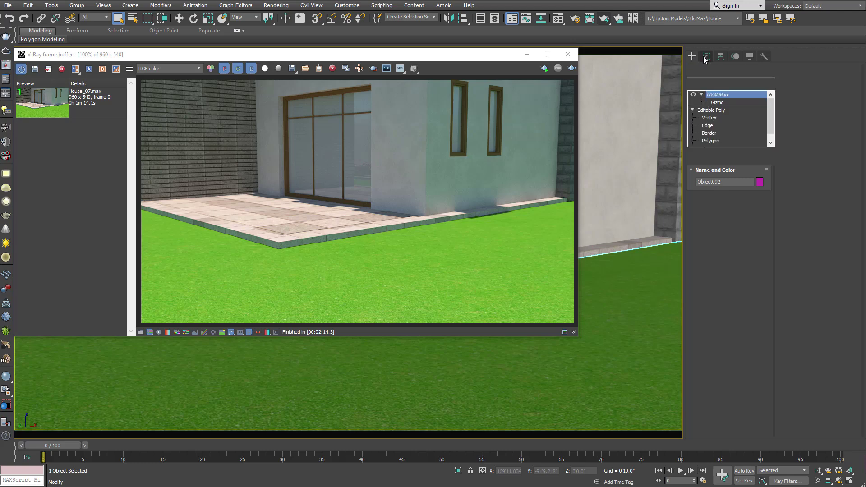
{"action": "left_click", "coordinate": [459, 472]}
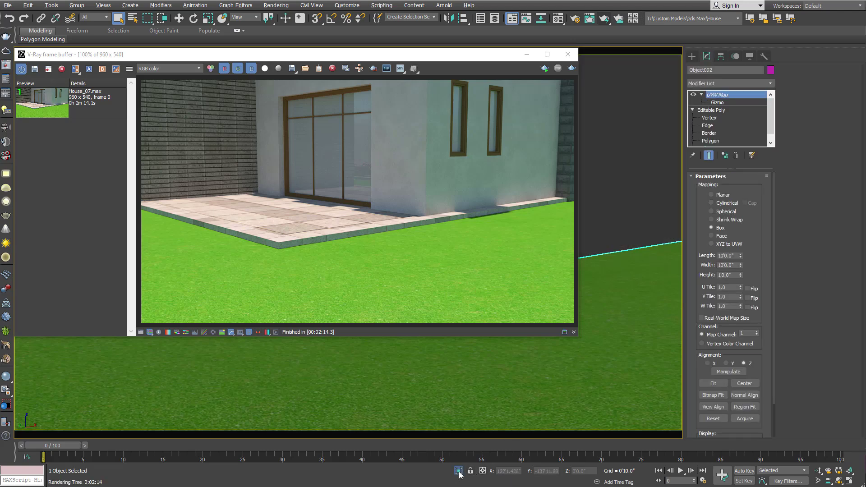
{"action": "left_click", "coordinate": [458, 472]}
{"action": "left_click_drag", "start_coordinate": [331, 57], "coordinate": [432, 52]}
{"action": "left_click", "coordinate": [459, 471]}
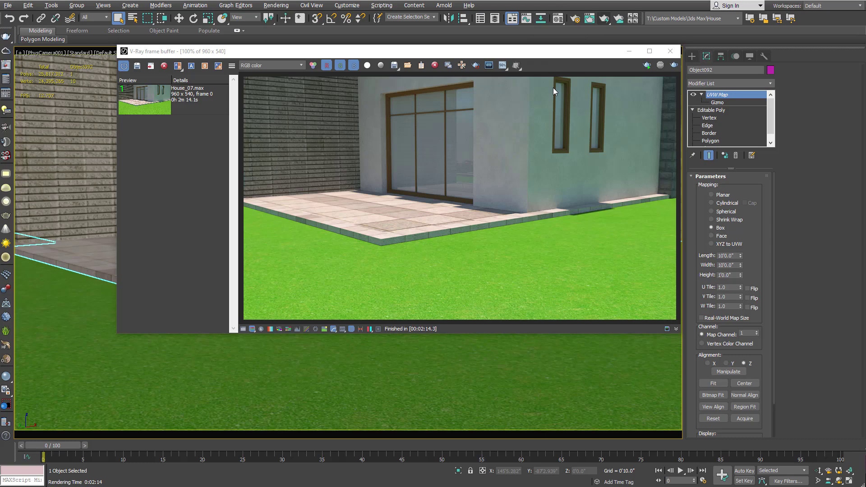
Step: Sample the lawn's Grass material into an empty material slot and review its basic parameters
{"action": "left_click", "coordinate": [558, 19]}
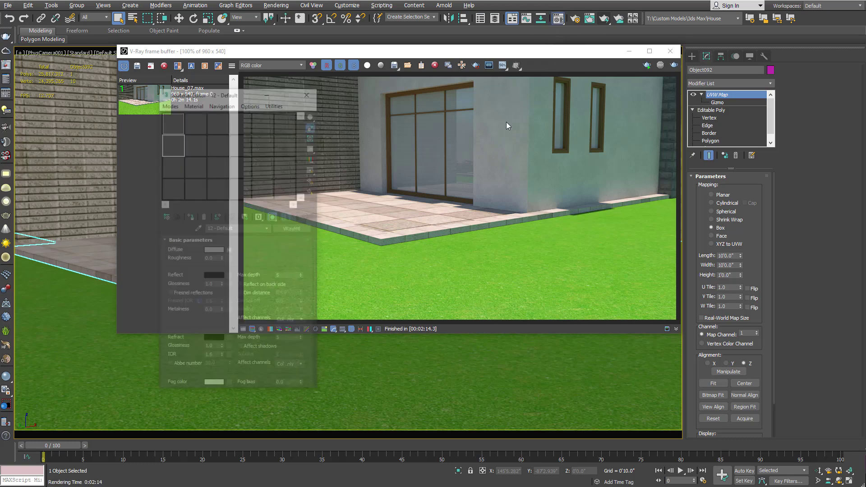
{"action": "left_click", "coordinate": [172, 187]}
{"action": "left_click", "coordinate": [198, 228]}
{"action": "left_click", "coordinate": [89, 346]}
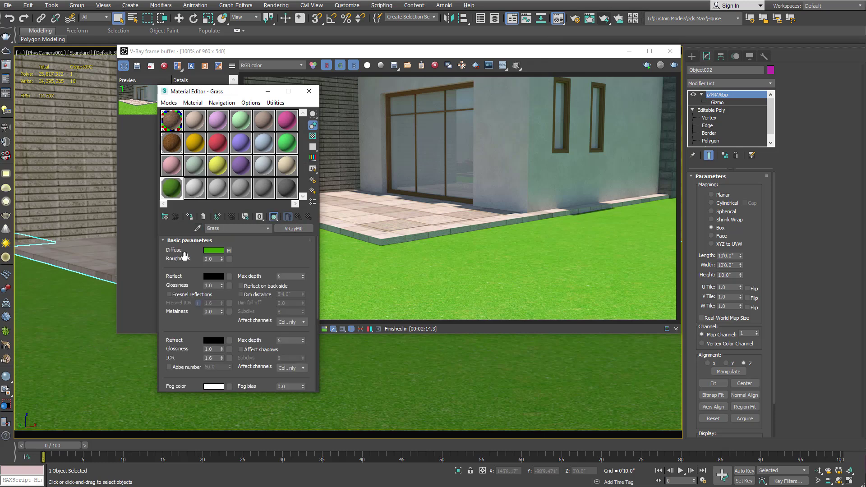
{"action": "left_click", "coordinate": [310, 91]}
Step: Add a VRayFur object to the selected lawn and check its hair preview in wireframe and shaded display
{"action": "left_click_drag", "start_coordinate": [516, 58], "coordinate": [456, 50]}
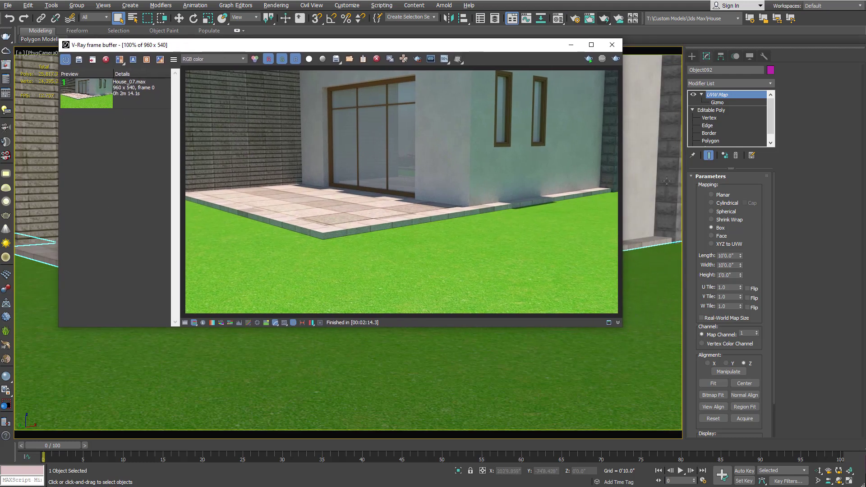
{"action": "left_click", "coordinate": [5, 331]}
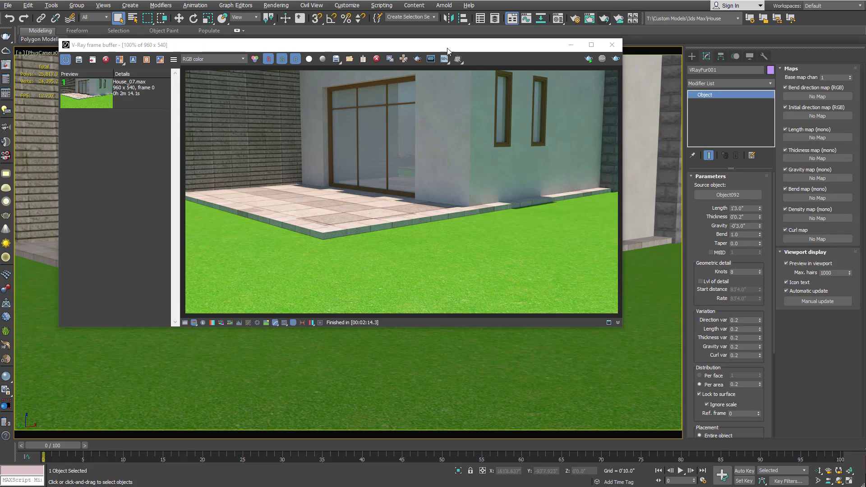
{"action": "left_click_drag", "start_coordinate": [403, 46], "coordinate": [362, 294]}
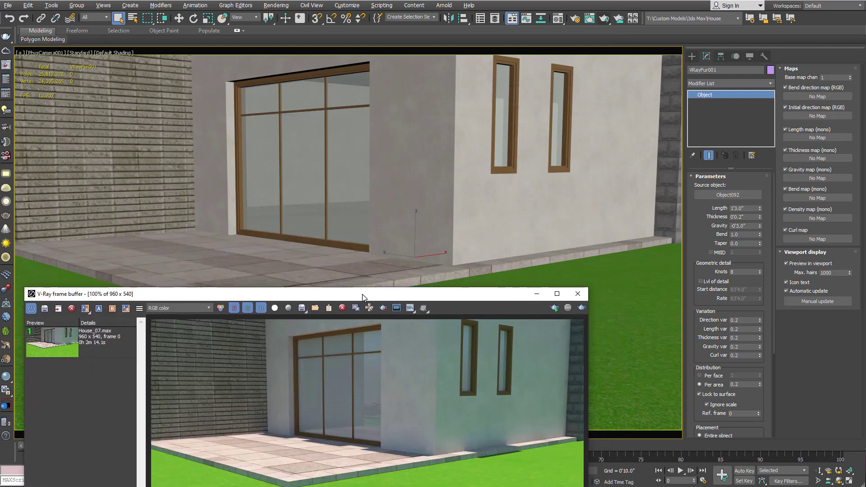
{"action": "right_click", "coordinate": [400, 248]}
{"action": "key", "text": "F3"}
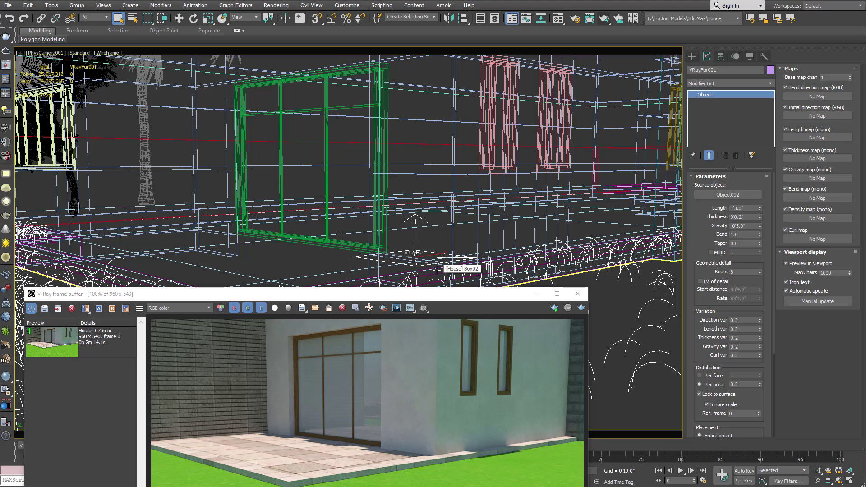
{"action": "key", "text": "F3"}
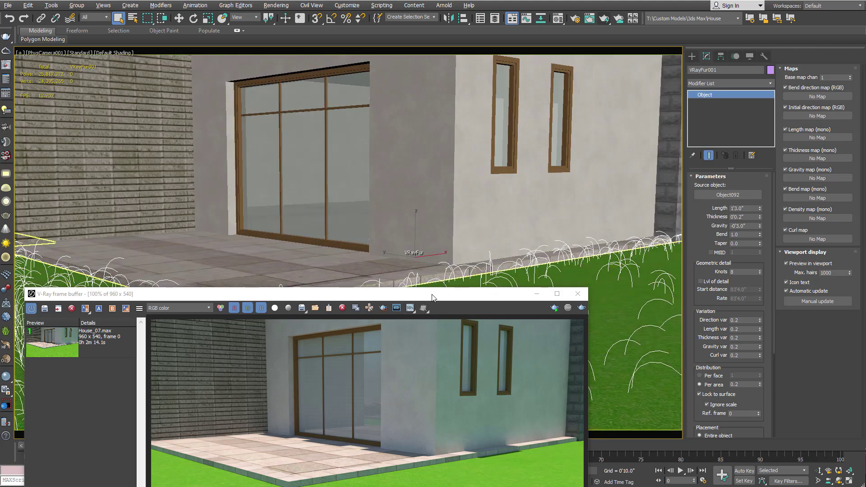
{"action": "key", "text": "w"}
{"action": "left_click_drag", "start_coordinate": [392, 253], "coordinate": [586, 276]}
{"action": "key", "text": "ctrl+z"}
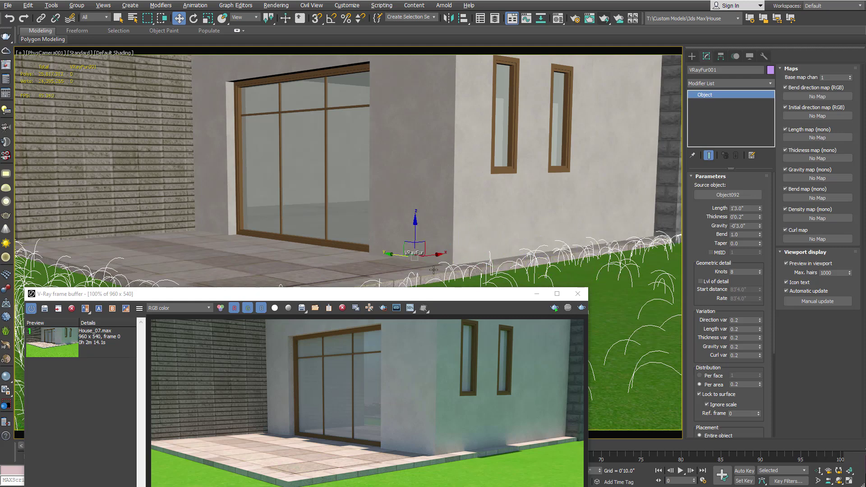
Step: Define a render region over the lawn and the house's base, test-render the fur there, and stop the render early
{"action": "left_click_drag", "start_coordinate": [379, 300], "coordinate": [380, 91]}
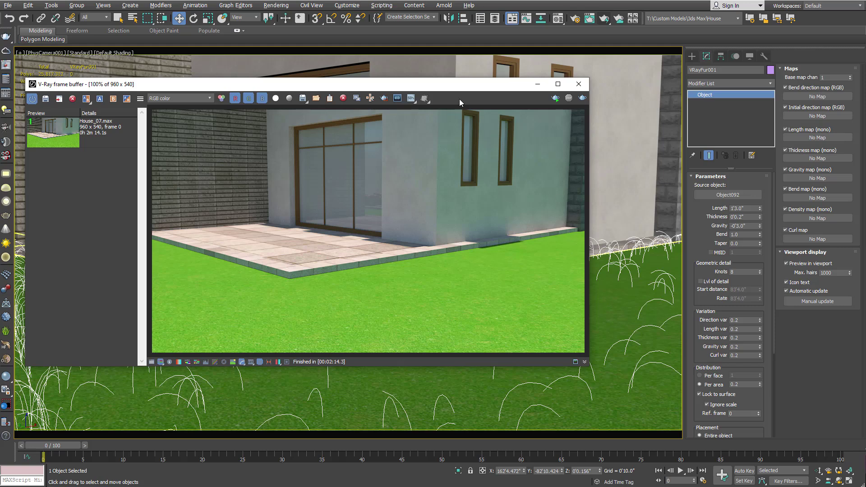
{"action": "left_click_drag", "start_coordinate": [440, 89], "coordinate": [429, 33]}
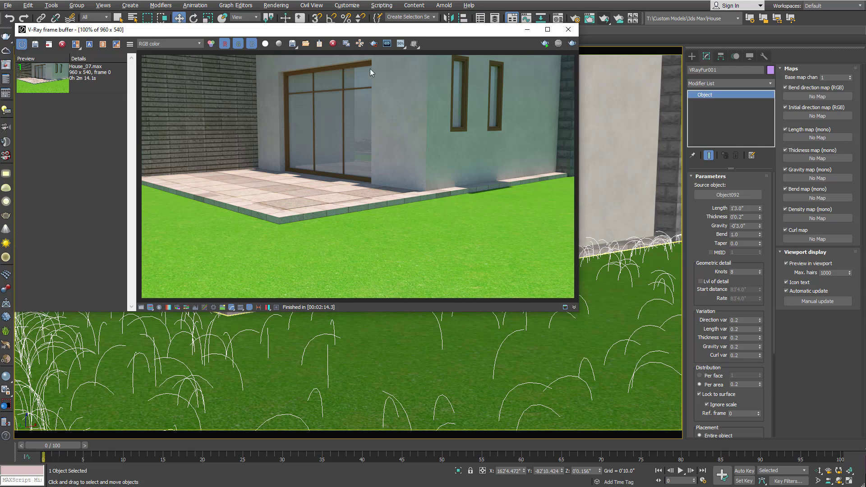
{"action": "left_click", "coordinate": [371, 45]}
{"action": "left_click_drag", "start_coordinate": [138, 150], "coordinate": [597, 329]}
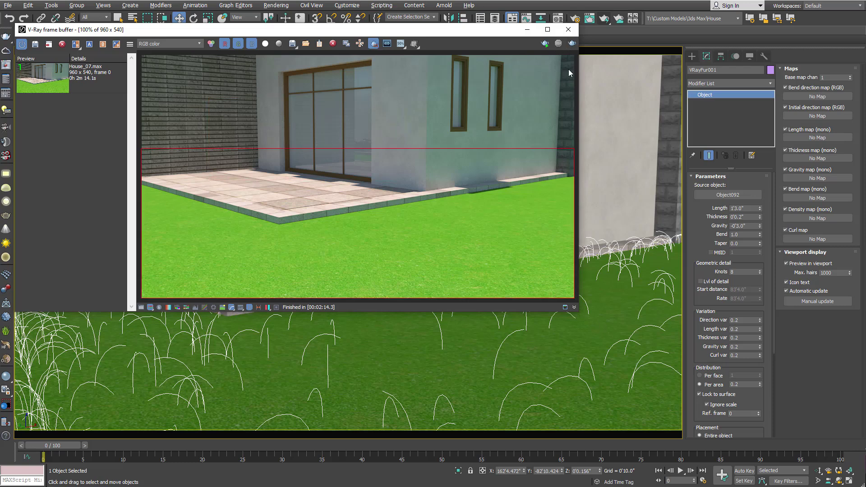
{"action": "left_click", "coordinate": [568, 46]}
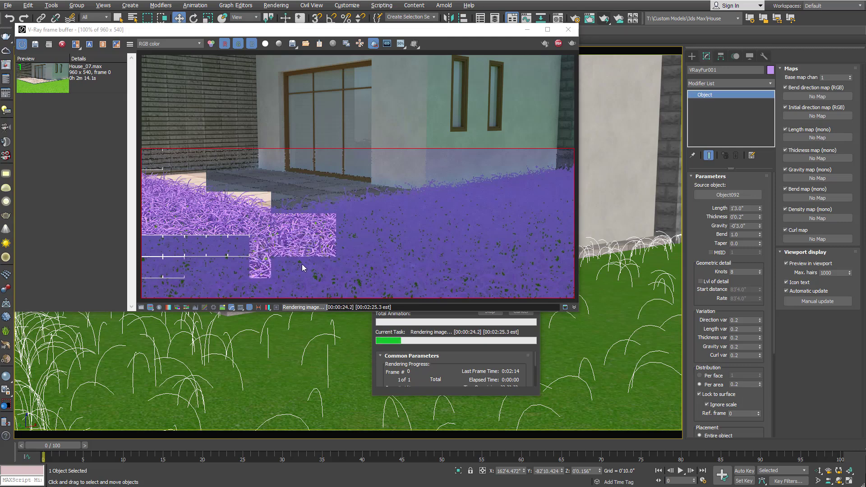
{"action": "left_click", "coordinate": [485, 368]}
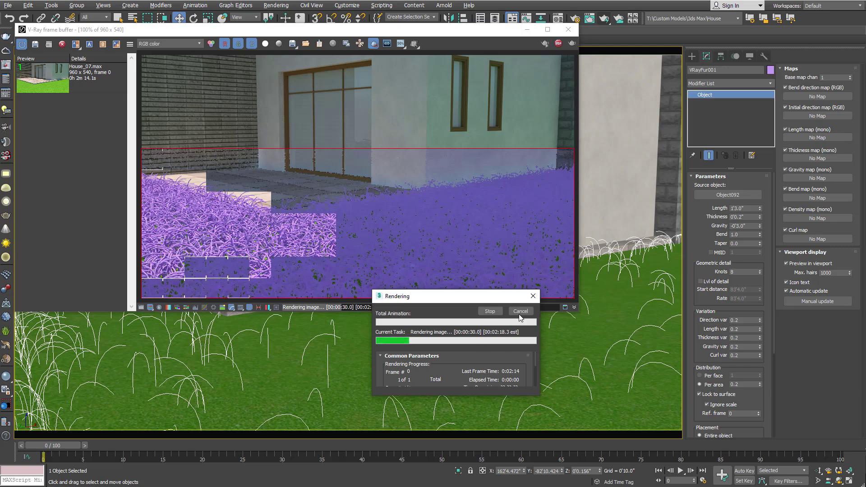
{"action": "left_click", "coordinate": [520, 311]}
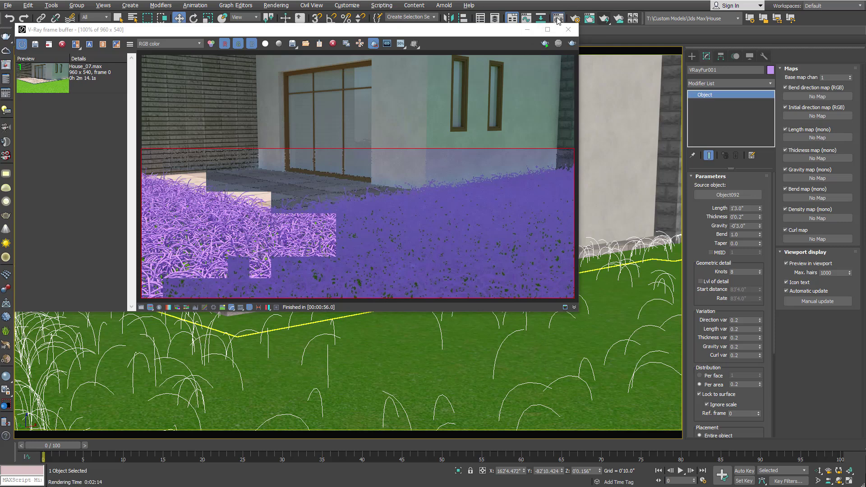
Step: Assign the Grass material to the fur, test-render the region again, and cancel the render
{"action": "left_click", "coordinate": [558, 19]}
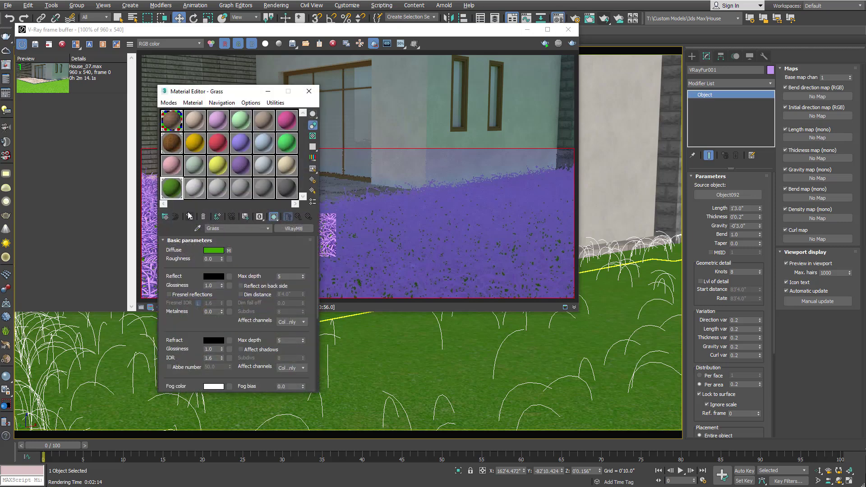
{"action": "left_click", "coordinate": [309, 91]}
{"action": "left_click", "coordinate": [572, 44]}
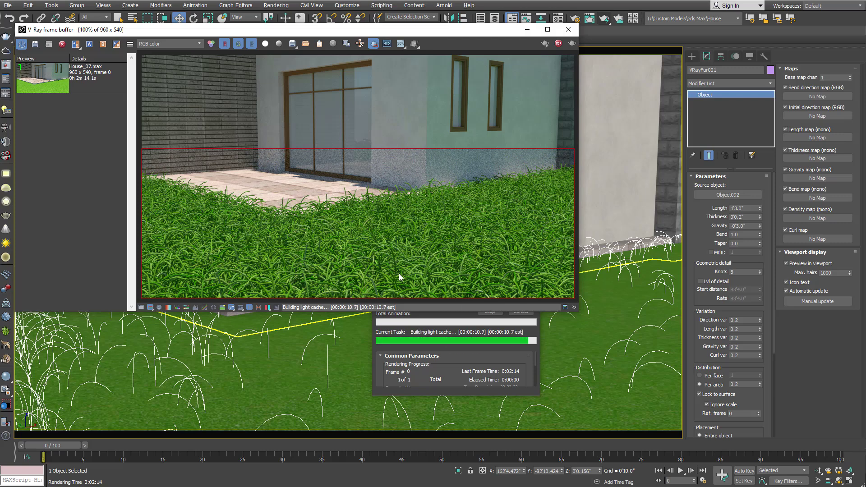
{"action": "left_click", "coordinate": [479, 357]}
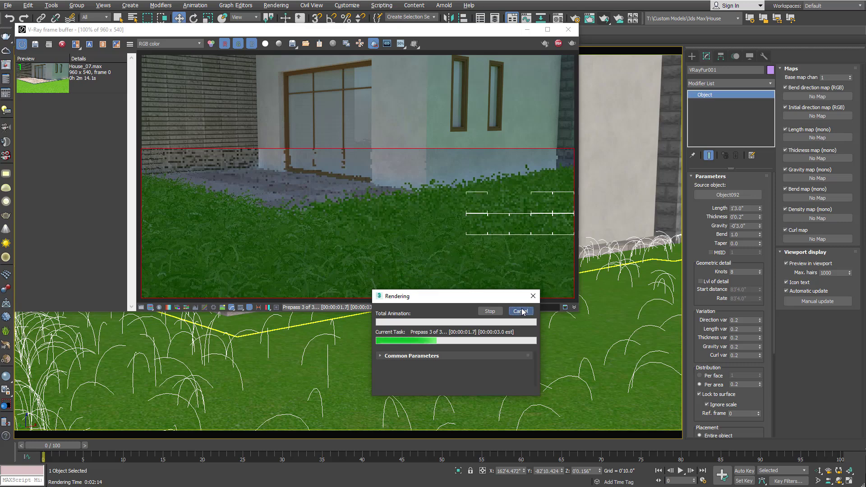
{"action": "left_click", "coordinate": [521, 312]}
Step: Shorten the fur length to 0'4.005" and reduce its bend to 0.54
{"action": "left_click", "coordinate": [749, 209]}
{"action": "left_click_drag", "start_coordinate": [762, 210], "coordinate": [760, 240]}
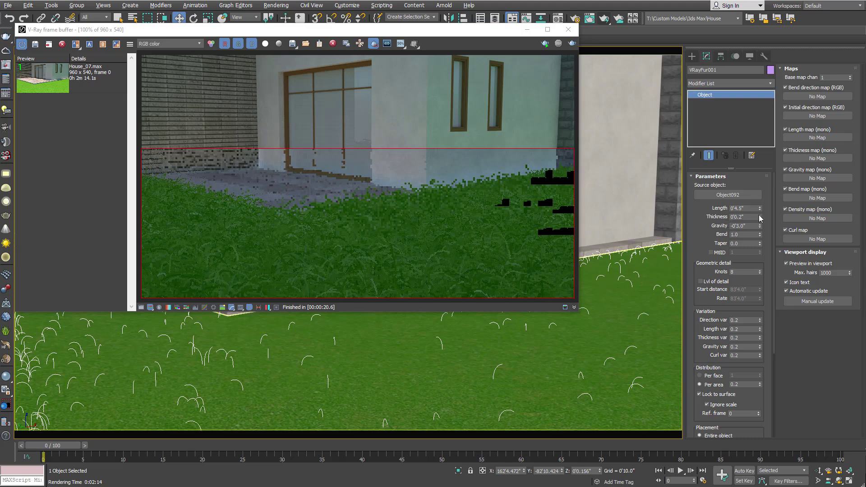
{"action": "left_click_drag", "start_coordinate": [761, 210], "coordinate": [760, 211]}
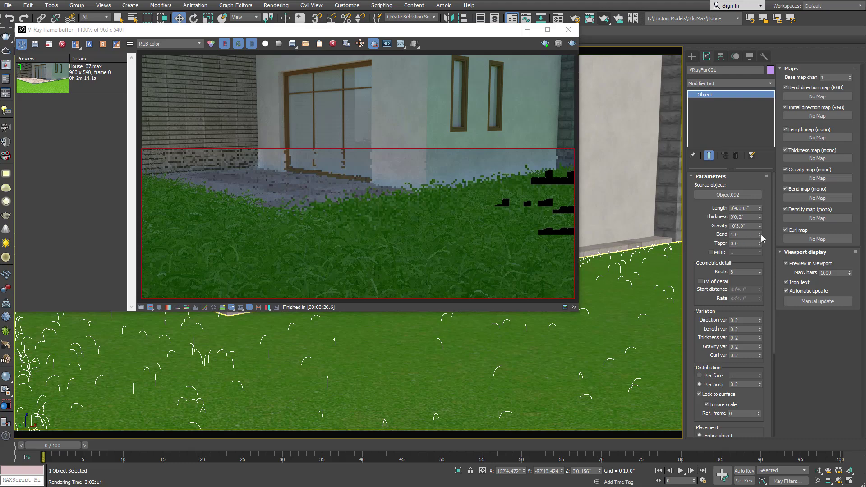
{"action": "mouse_move", "coordinate": [761, 237]}
{"action": "left_mouse_down"}
{"action": "mouse_move", "coordinate": [758, 267]}
{"action": "mouse_move", "coordinate": [757, 252]}
{"action": "left_mouse_up"}
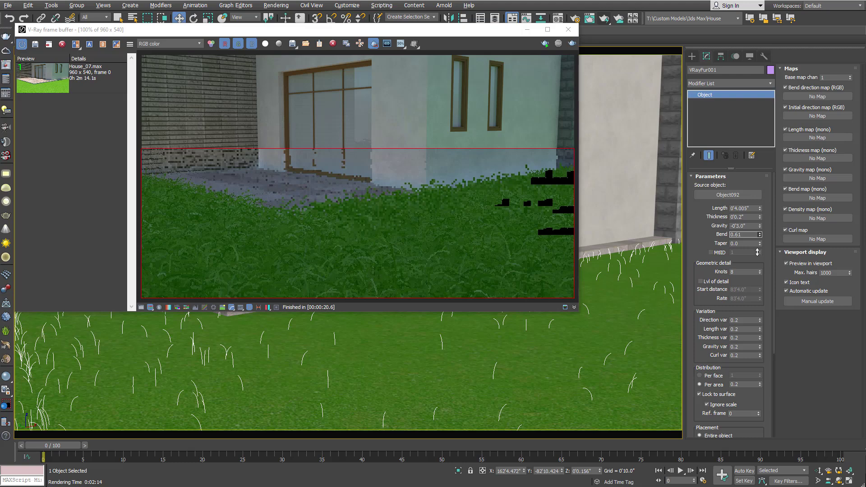
{"action": "left_click_drag", "start_coordinate": [757, 255], "coordinate": [757, 256]}
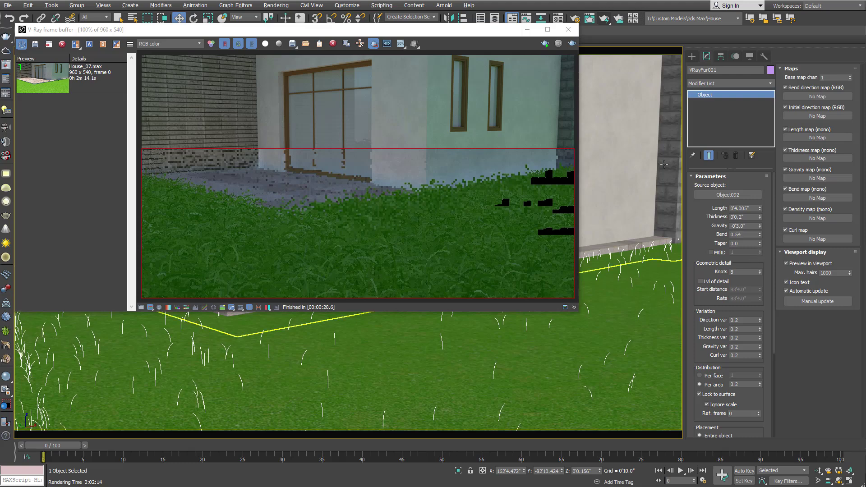
Step: Render the lawn region with the shorter fur to completion and store the image in the frame buffer history
{"action": "left_click", "coordinate": [573, 44]}
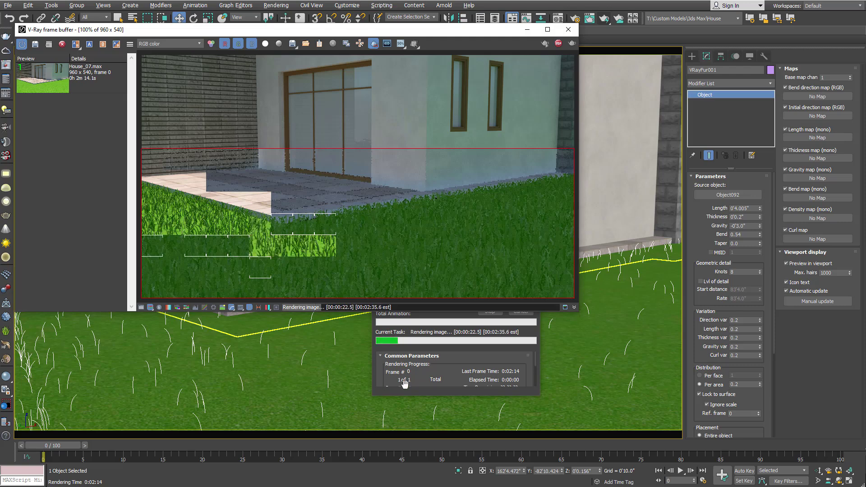
{"action": "left_click", "coordinate": [430, 363]}
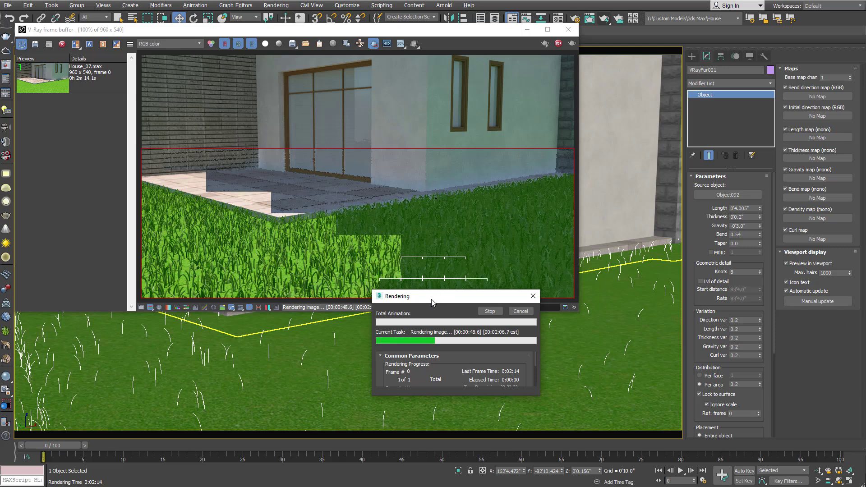
{"action": "left_click_drag", "start_coordinate": [439, 297], "coordinate": [418, 314]}
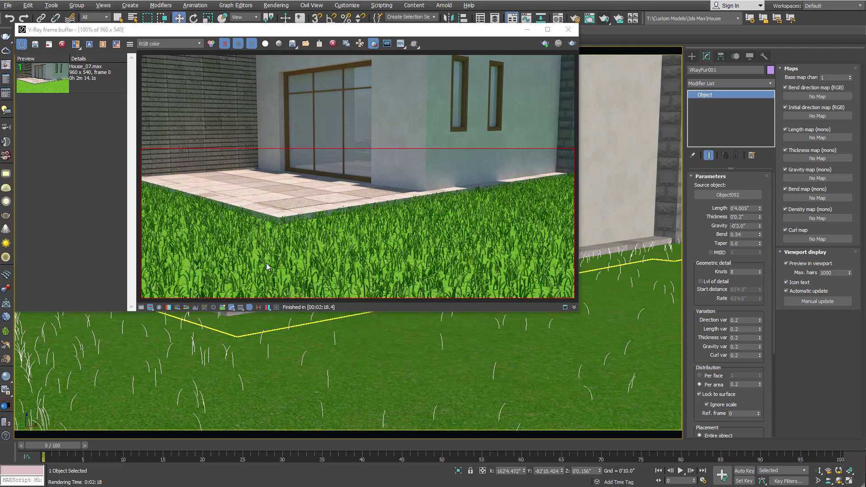
{"action": "left_click", "coordinate": [34, 45]}
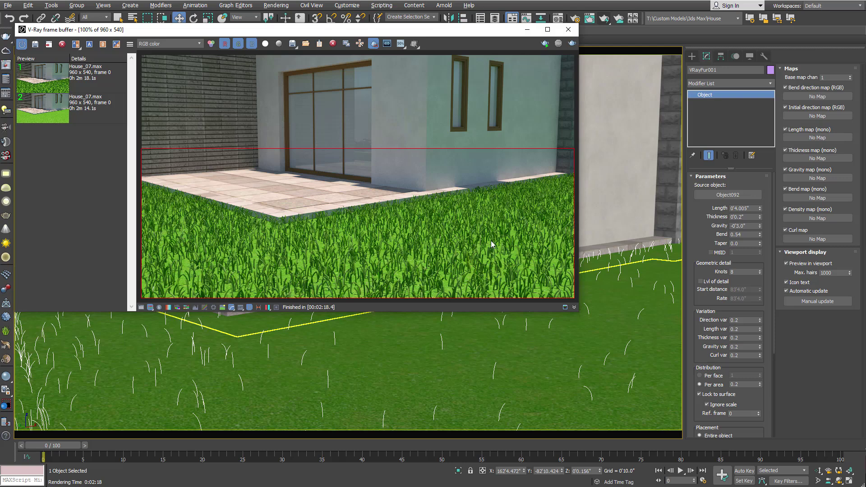
{"action": "scroll", "coordinate": [364, 263], "scroll_direction": "up", "scroll_amount": 2}
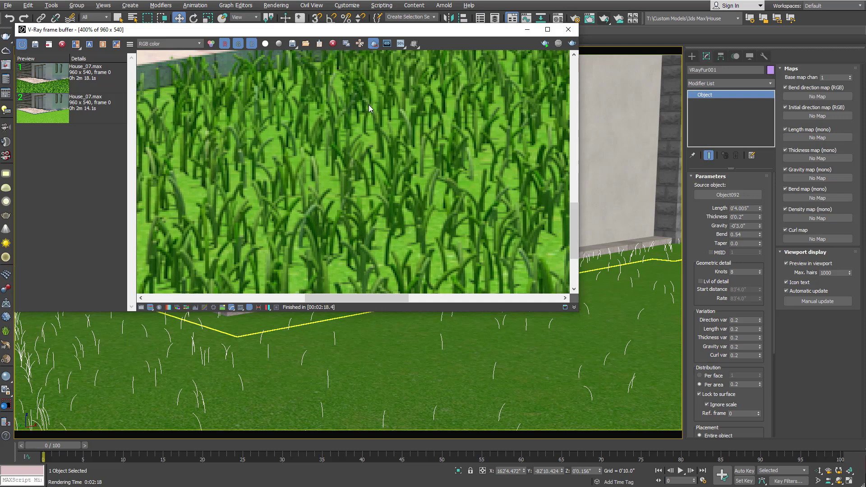
{"action": "scroll", "coordinate": [367, 126], "scroll_direction": "down", "scroll_amount": 1}
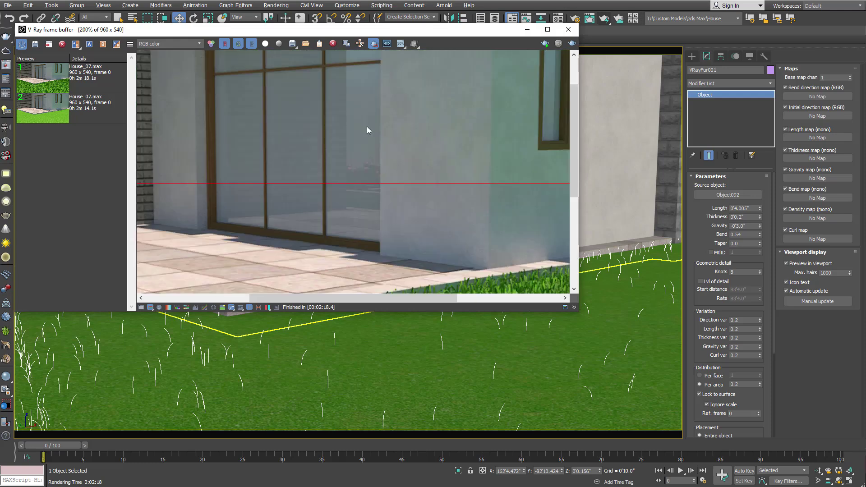
{"action": "scroll", "coordinate": [367, 130], "scroll_direction": "down", "scroll_amount": 1}
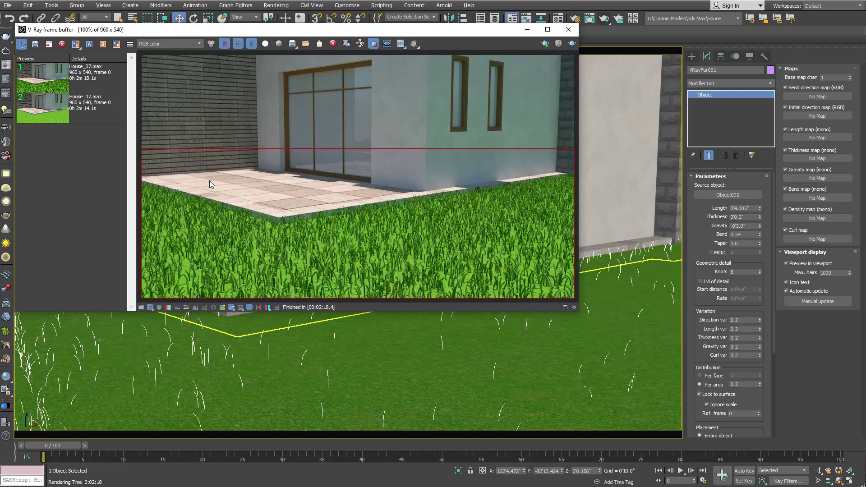
Step: Redraw the render region to cover just the lawn and terrace, and set the fur's taper to 0.8
{"action": "left_click_drag", "start_coordinate": [137, 168], "coordinate": [576, 324]}
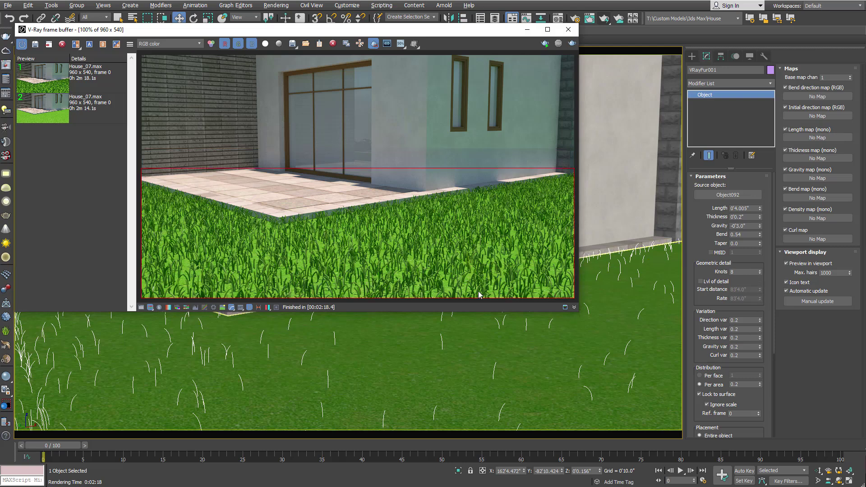
{"action": "scroll", "coordinate": [470, 284], "scroll_direction": "up", "scroll_amount": 2}
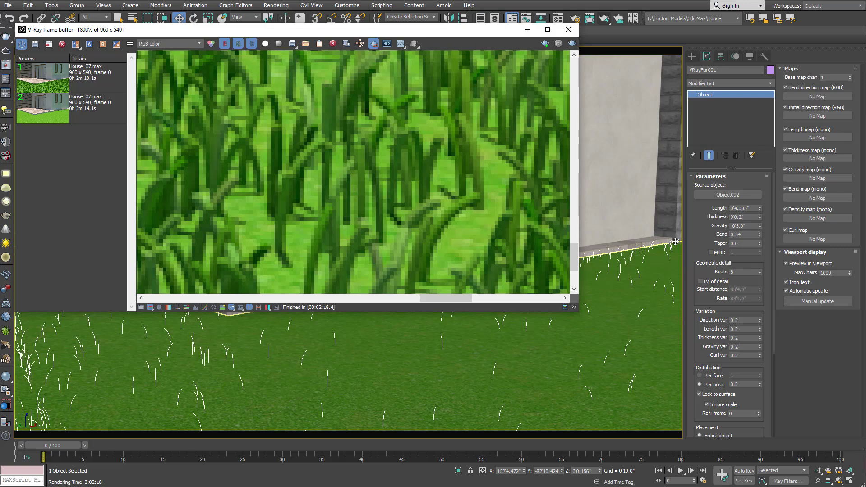
{"action": "double_click", "coordinate": [742, 242]}
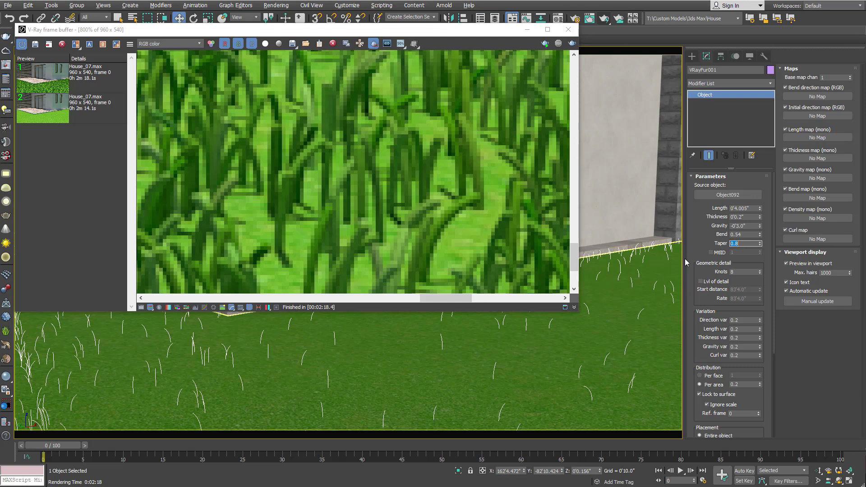
{"action": "left_click", "coordinate": [469, 237]}
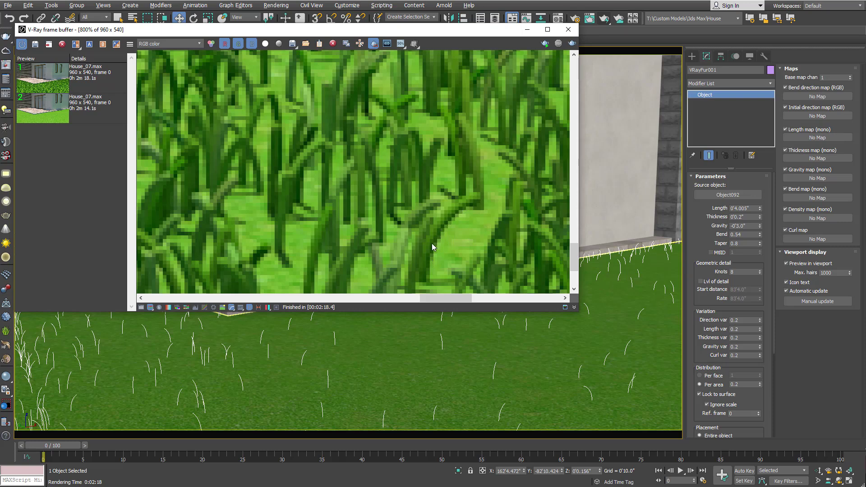
{"action": "scroll", "coordinate": [421, 263], "scroll_direction": "down", "scroll_amount": 2}
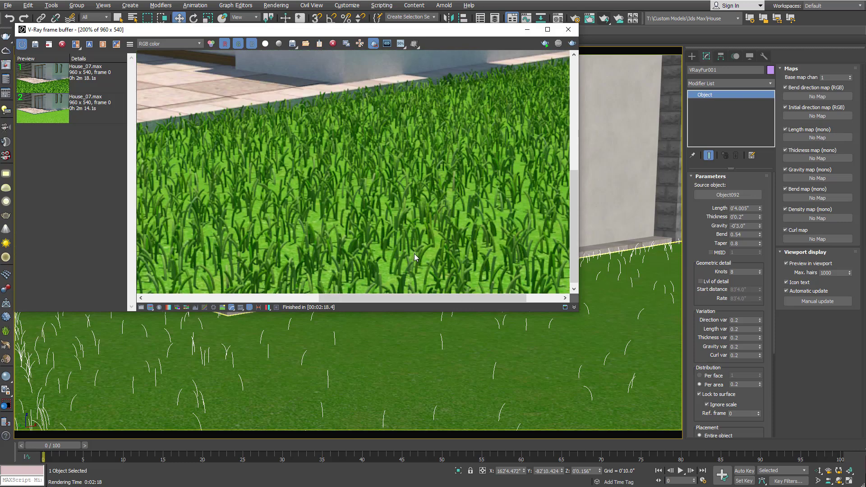
{"action": "double_click", "coordinate": [414, 251]}
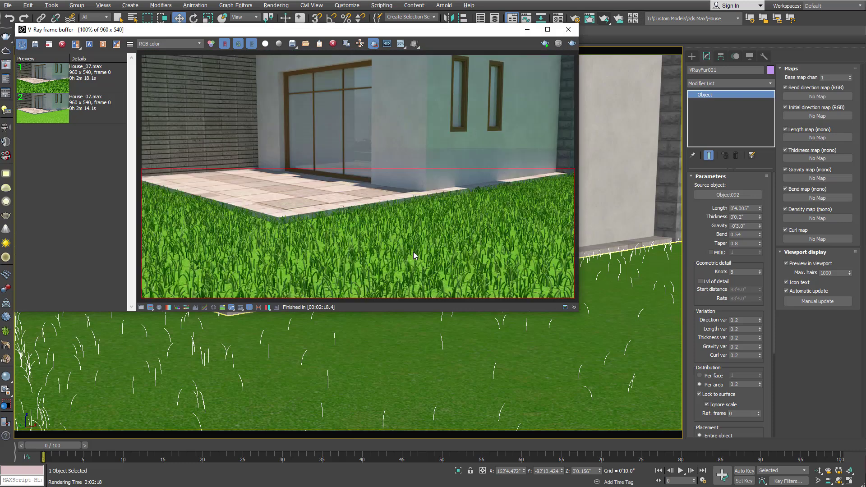
Step: Test-render the tapered fur, examine the blades up close, stop the render partway, and store the image in the history
{"action": "left_click", "coordinate": [571, 43]}
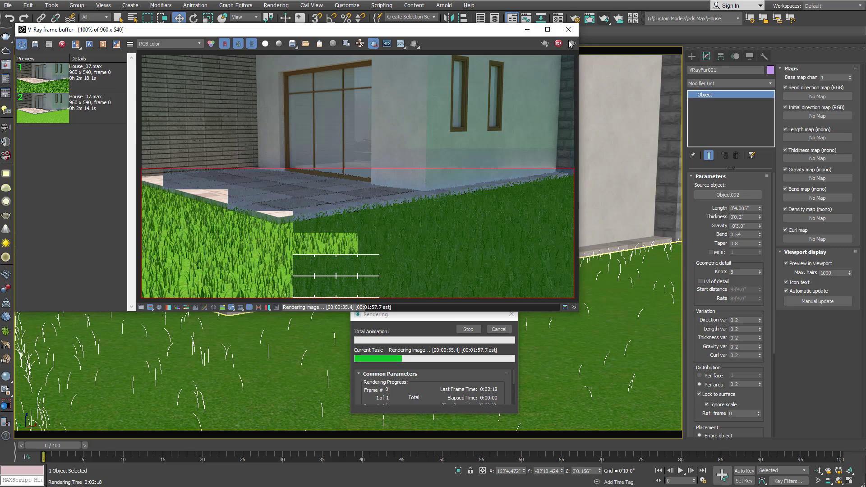
{"action": "scroll", "coordinate": [236, 245], "scroll_direction": "up", "scroll_amount": 2}
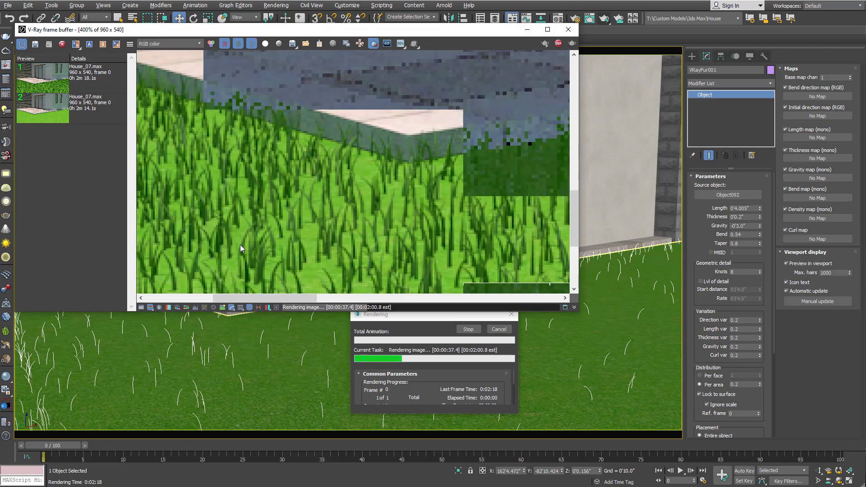
{"action": "scroll", "coordinate": [239, 246], "scroll_direction": "down", "scroll_amount": 1}
{"action": "scroll", "coordinate": [272, 268], "scroll_direction": "up", "scroll_amount": 1}
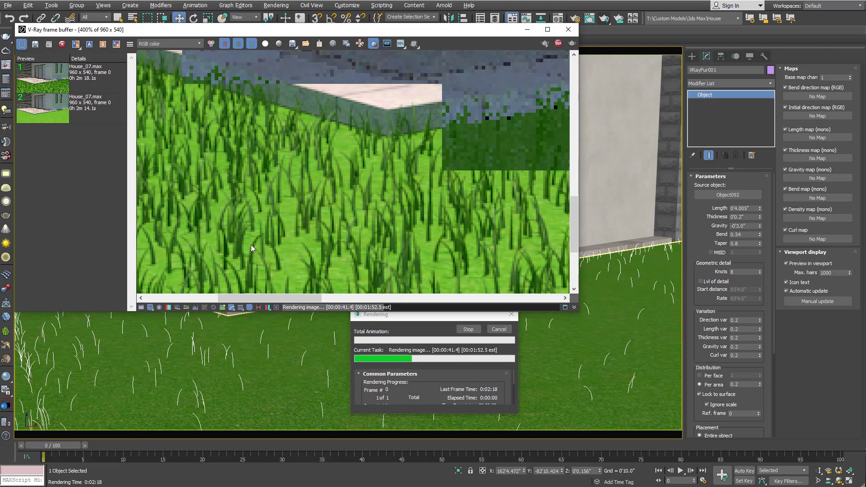
{"action": "scroll", "coordinate": [251, 245], "scroll_direction": "down", "scroll_amount": 1}
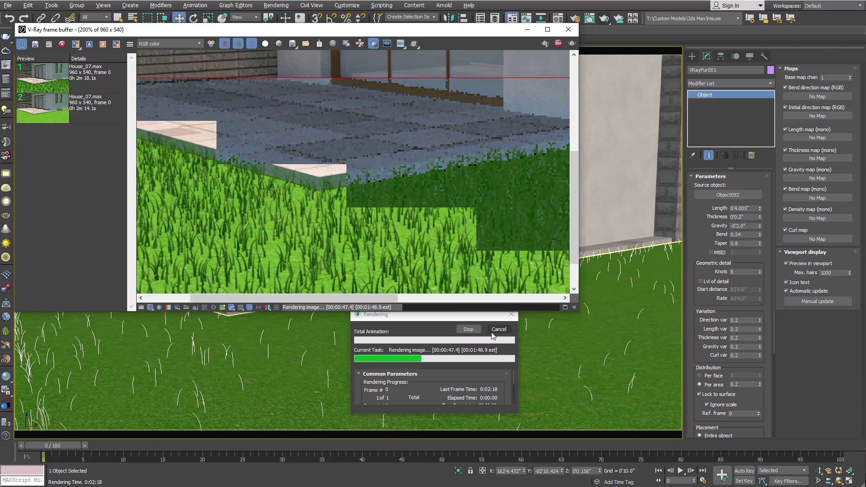
{"action": "left_click", "coordinate": [468, 329]}
{"action": "left_click", "coordinate": [35, 44]}
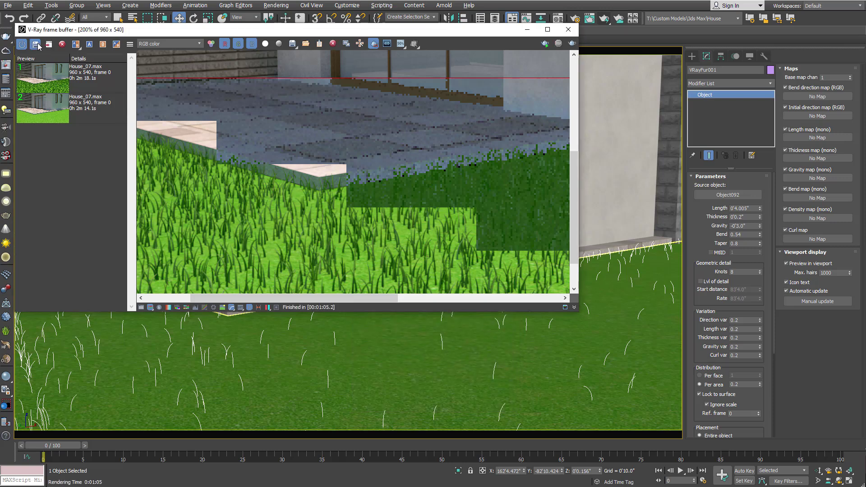
Step: Compare the tapered-fur render with the previous untapered one in an A/B split view, and close the comparison
{"action": "left_click", "coordinate": [99, 46]}
{"action": "left_click", "coordinate": [94, 93]}
{"action": "left_click", "coordinate": [90, 45]}
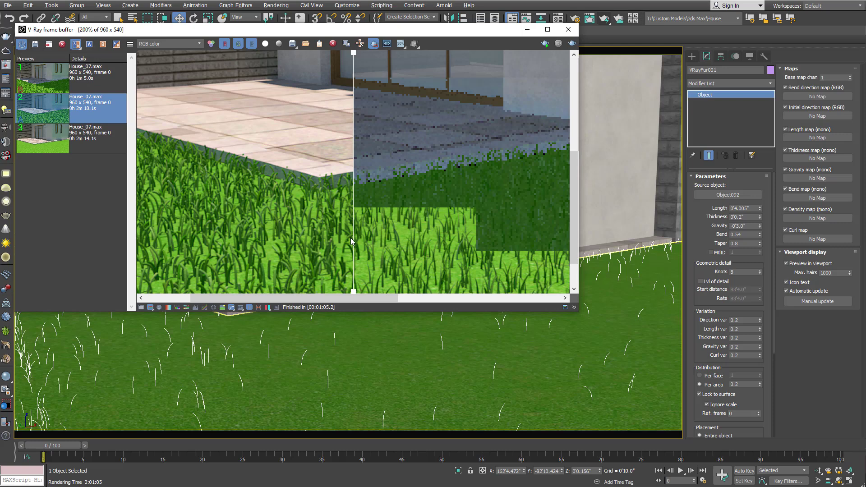
{"action": "left_click_drag", "start_coordinate": [352, 240], "coordinate": [339, 259]}
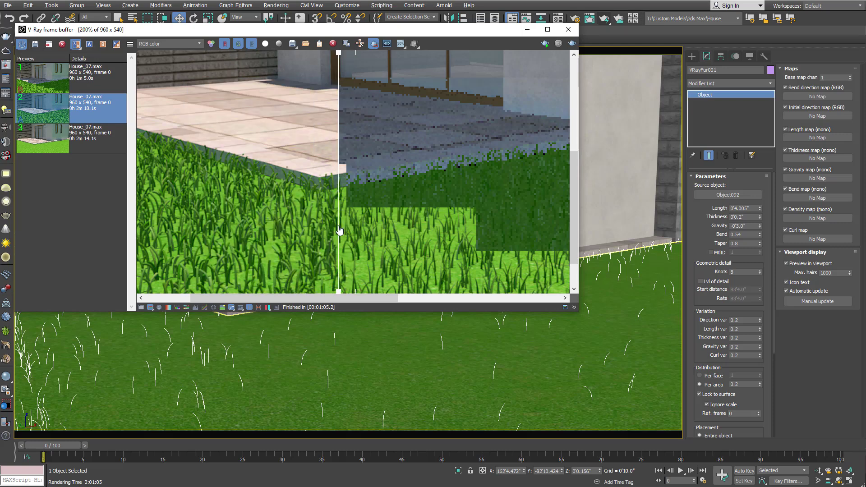
{"action": "left_click_drag", "start_coordinate": [338, 231], "coordinate": [171, 247]}
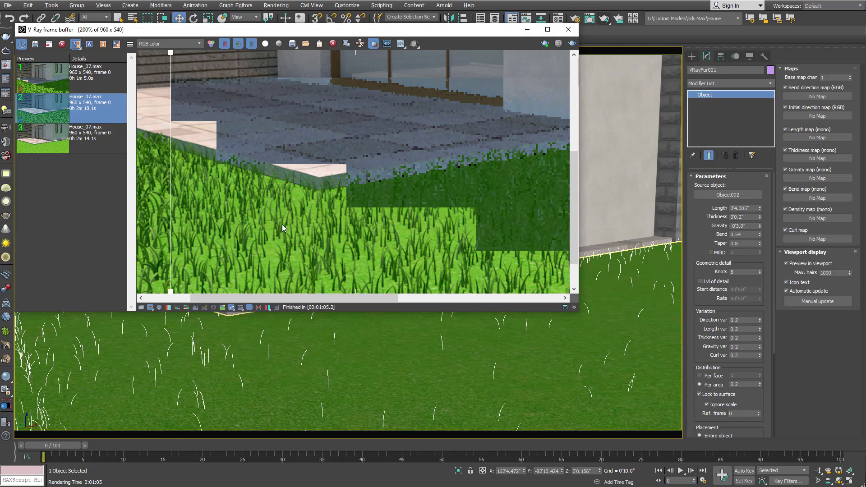
{"action": "left_click", "coordinate": [76, 44]}
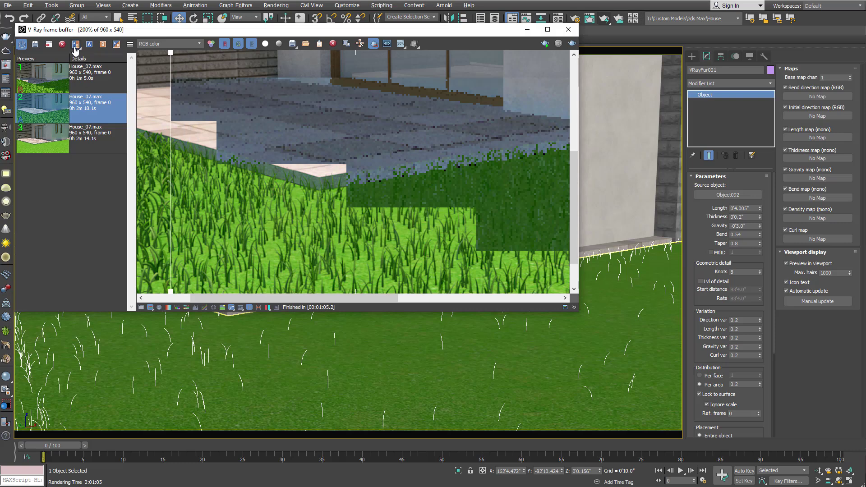
{"action": "double_click", "coordinate": [251, 166]}
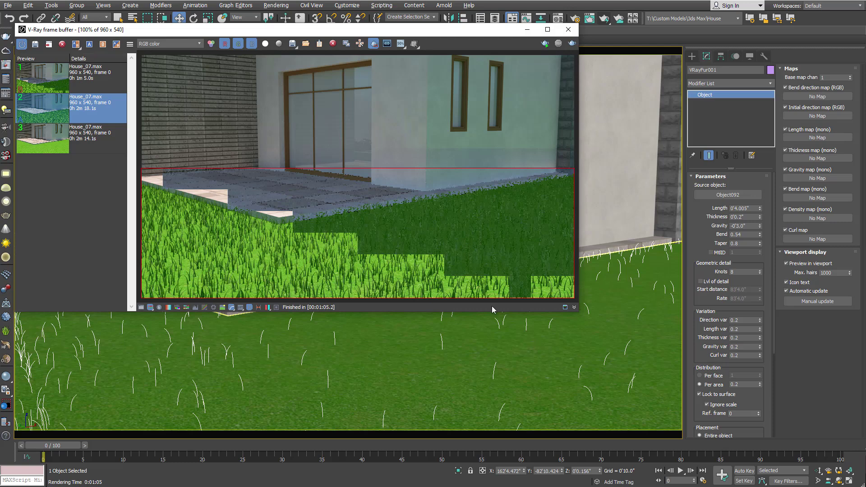
Step: Set the fur's per-area distribution to 4.0, start a test render of the region, and stop it early
{"action": "double_click", "coordinate": [746, 385]}
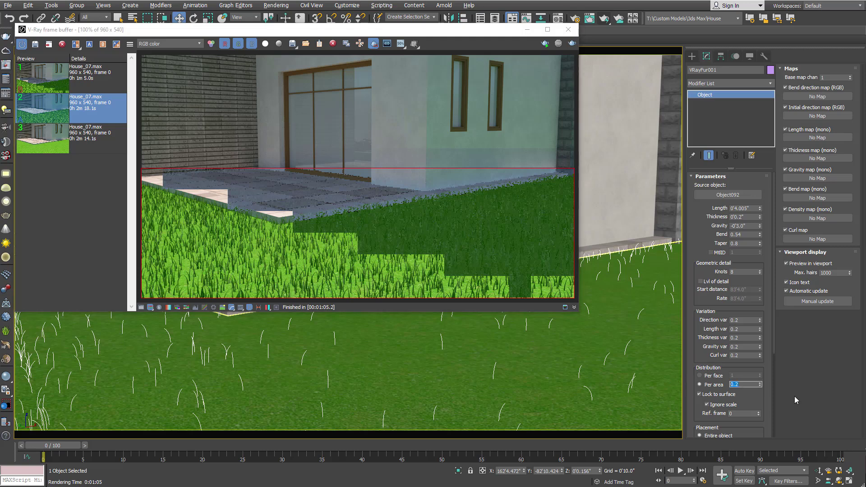
{"action": "type", "text": "4"}
{"action": "key", "text": "Return"}
{"action": "left_click", "coordinate": [572, 44]}
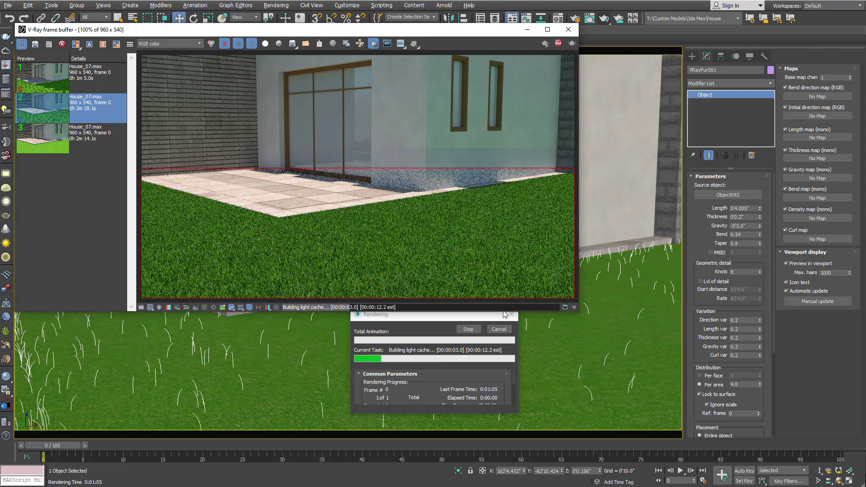
{"action": "left_click", "coordinate": [469, 330]}
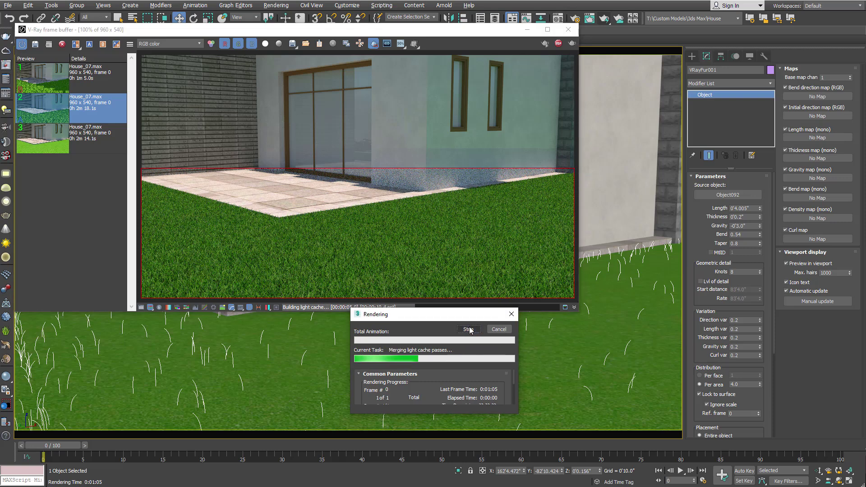
{"action": "key", "text": "shift+q"}
Step: Check the blade width in the stored render and set the fur's thickness to 0'0.1"
{"action": "scroll", "coordinate": [295, 260], "scroll_direction": "up", "scroll_amount": 2}
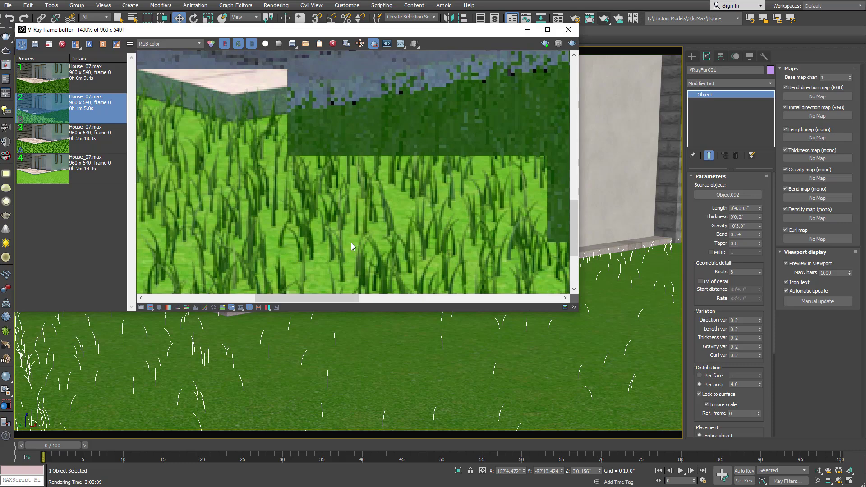
{"action": "left_click", "coordinate": [742, 217]}
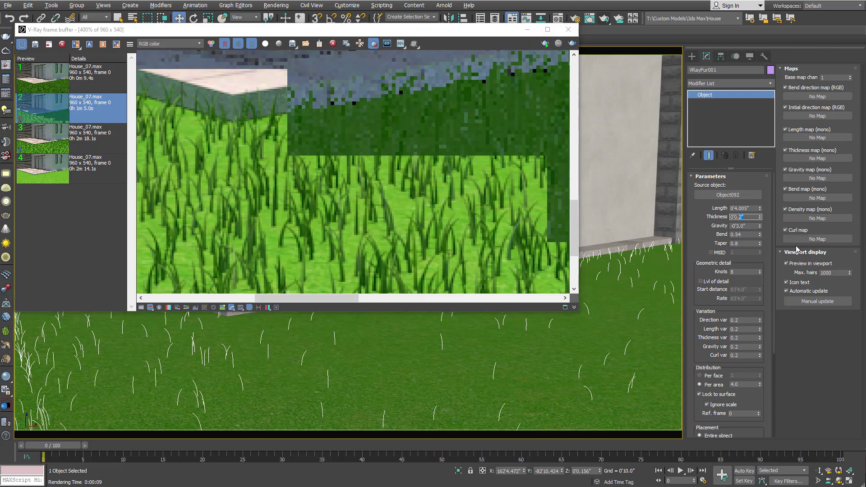
{"action": "key", "text": "Return"}
{"action": "scroll", "coordinate": [346, 167], "scroll_direction": "down", "scroll_amount": 2}
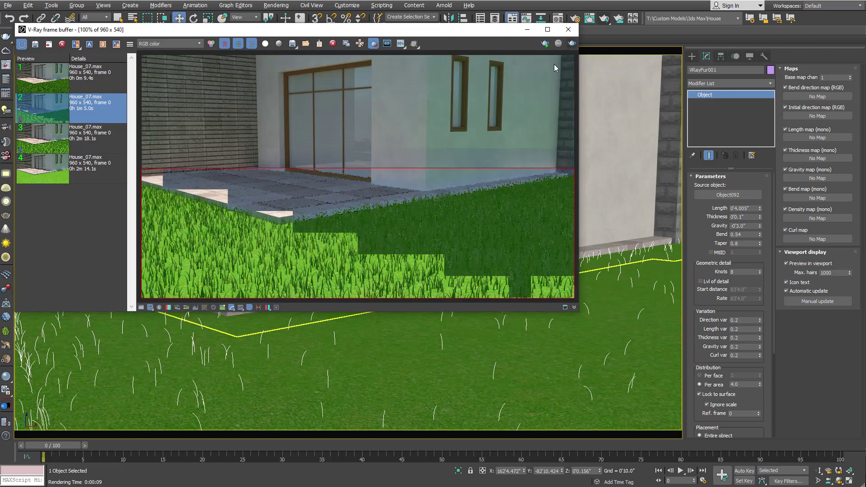
Step: Render the denser, thinner fur to completion, turn off region rendering, and store the image in the history
{"action": "left_click", "coordinate": [572, 43]}
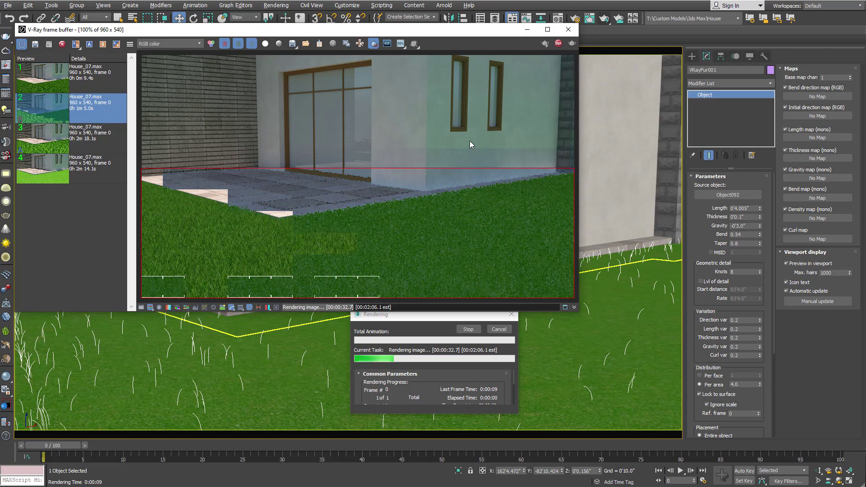
{"action": "scroll", "coordinate": [218, 235], "scroll_direction": "up", "scroll_amount": 1}
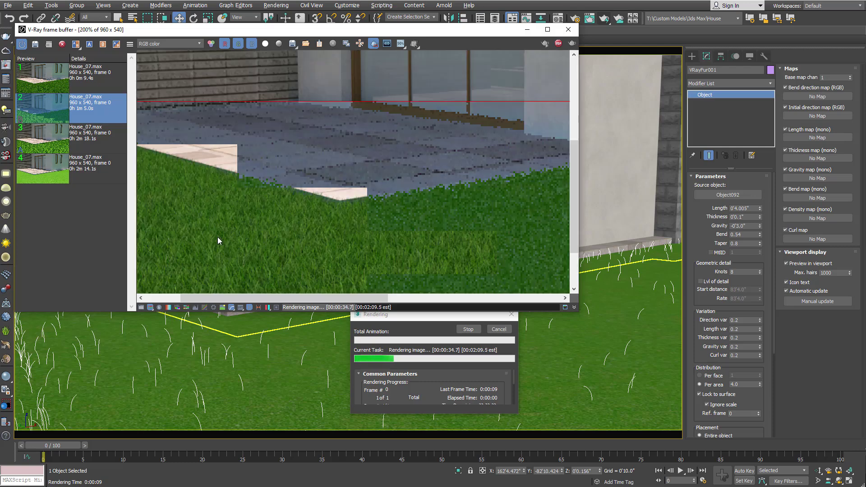
{"action": "left_click_drag", "start_coordinate": [316, 301], "coordinate": [281, 300]}
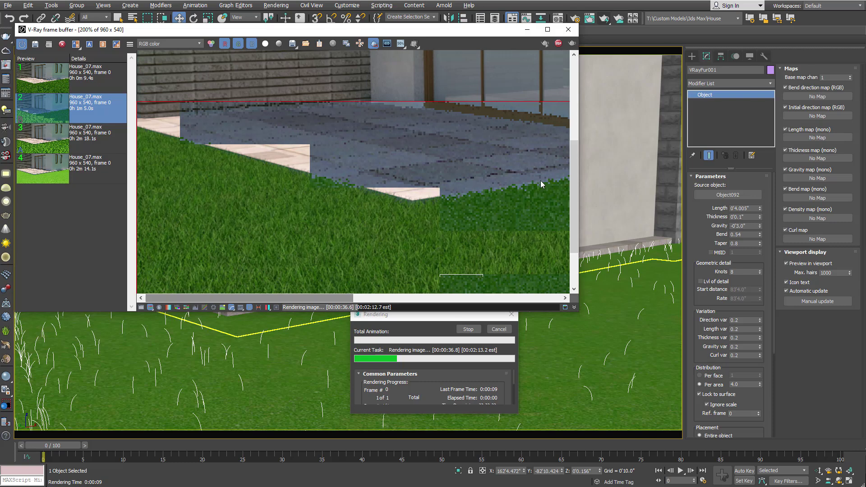
{"action": "left_click_drag", "start_coordinate": [574, 206], "coordinate": [554, 242]}
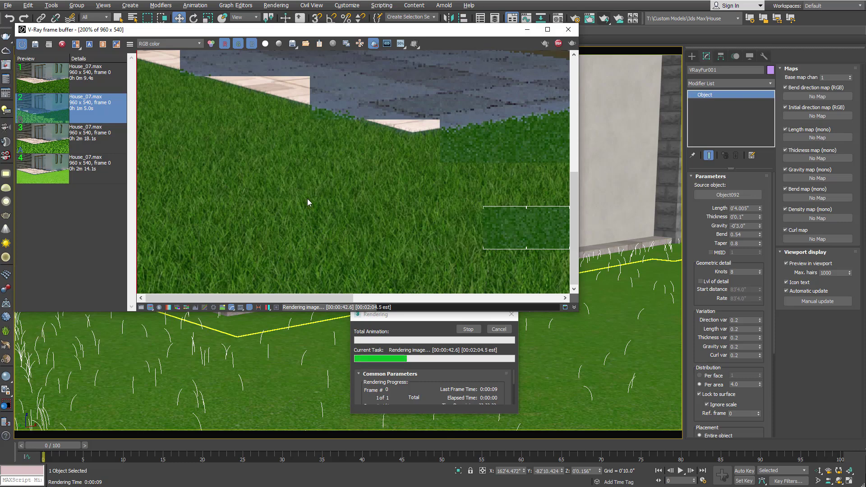
{"action": "scroll", "coordinate": [307, 198], "scroll_direction": "down", "scroll_amount": 1}
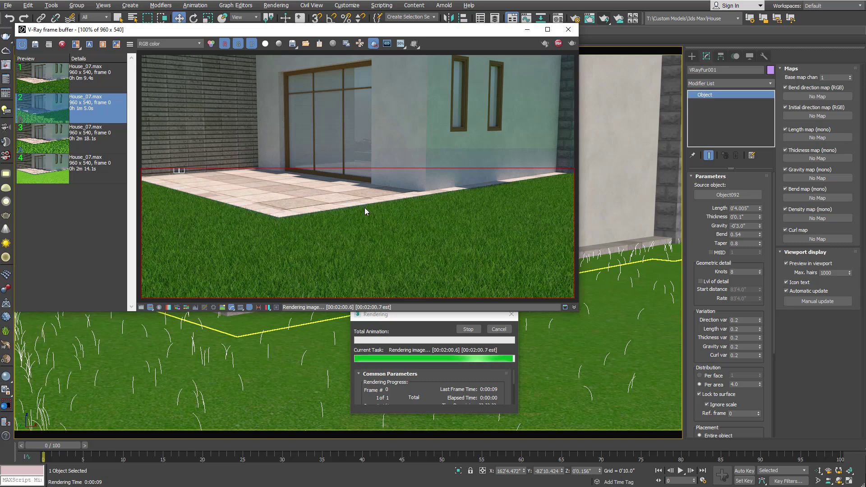
{"action": "left_click", "coordinate": [374, 45]}
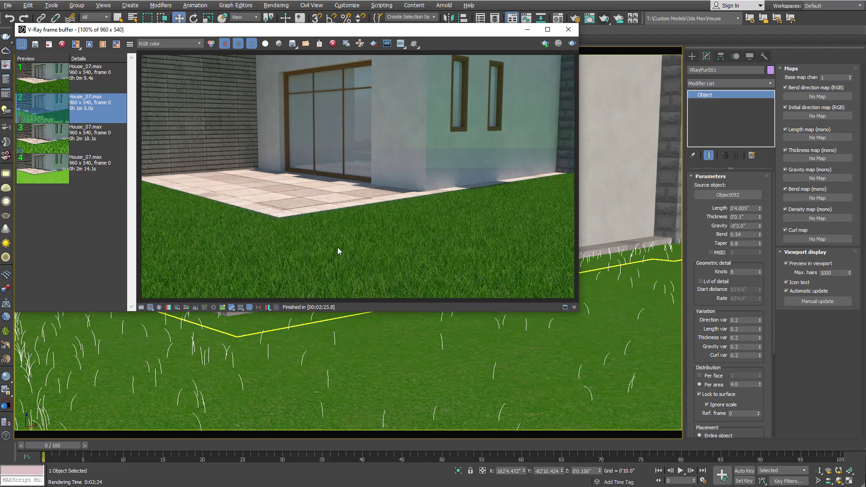
{"action": "left_click", "coordinate": [36, 44]}
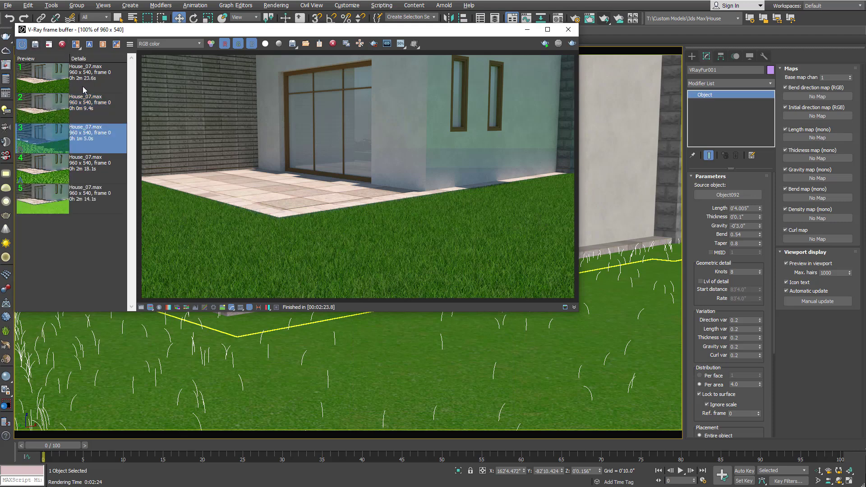
Step: Set the newest render as image B and sweep the split line across the lawn to compare it with the untapered fur
{"action": "left_click", "coordinate": [81, 78]}
{"action": "left_click", "coordinate": [102, 44]}
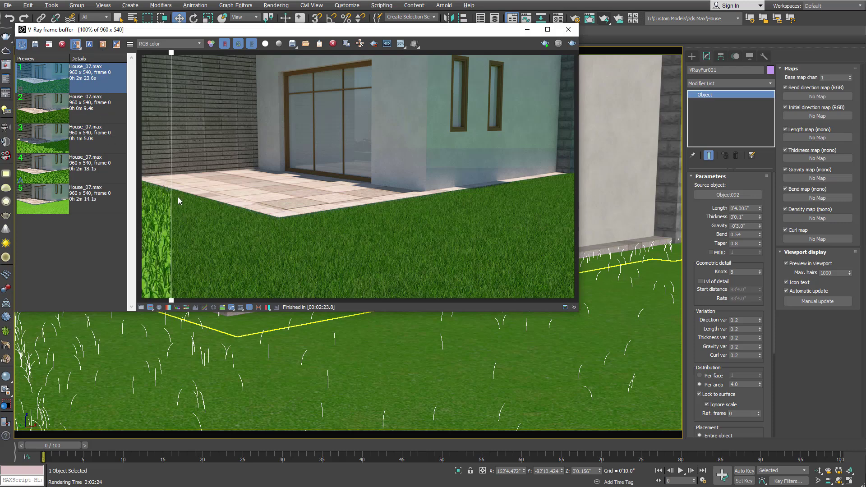
{"action": "left_click", "coordinate": [75, 109]}
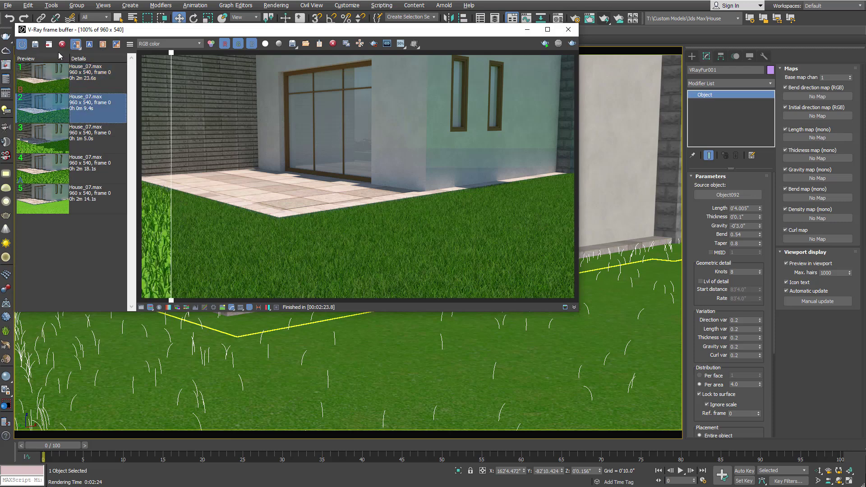
{"action": "left_click", "coordinate": [50, 137]}
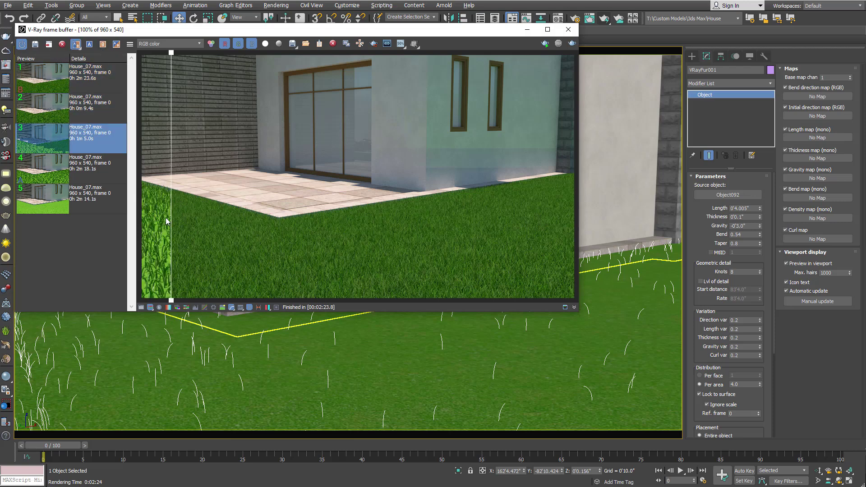
{"action": "left_click_drag", "start_coordinate": [171, 225], "coordinate": [139, 229]}
{"action": "left_click_drag", "start_coordinate": [366, 244], "coordinate": [434, 248]}
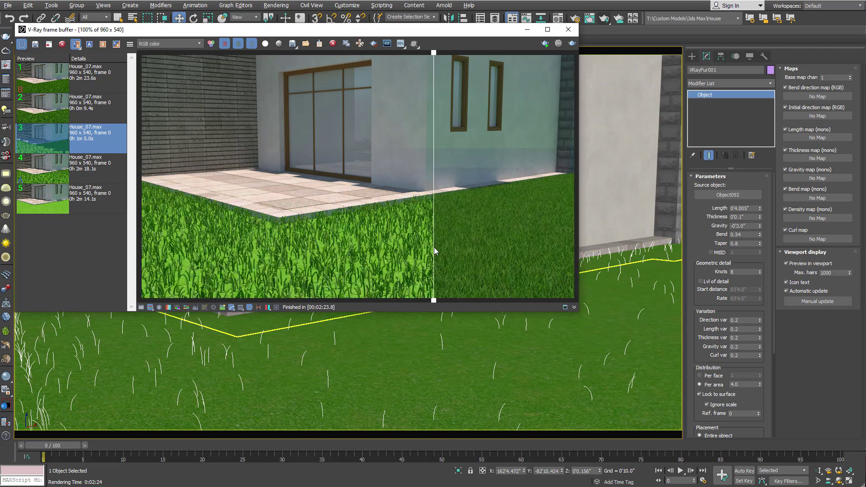
Step: Set the oldest history render, without fur, as image A and sweep the split line to compare it with the final grass
{"action": "left_click", "coordinate": [59, 202]}
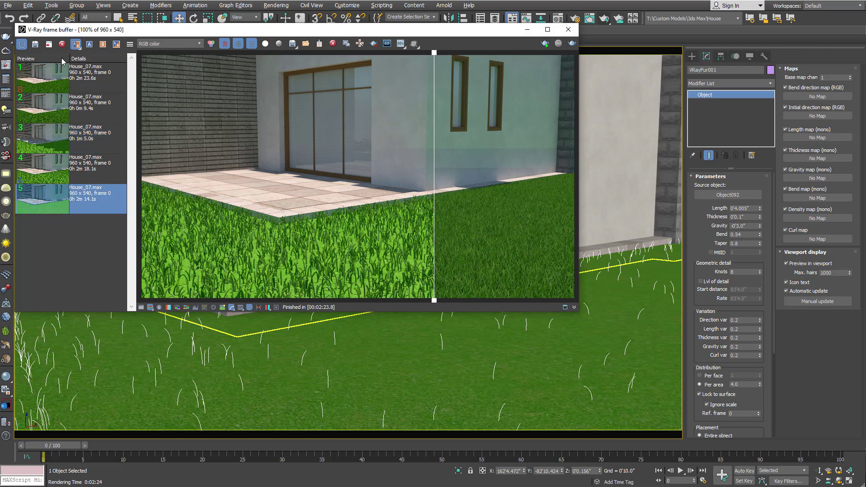
{"action": "left_click", "coordinate": [89, 44]}
{"action": "left_click_drag", "start_coordinate": [435, 275], "coordinate": [134, 258]}
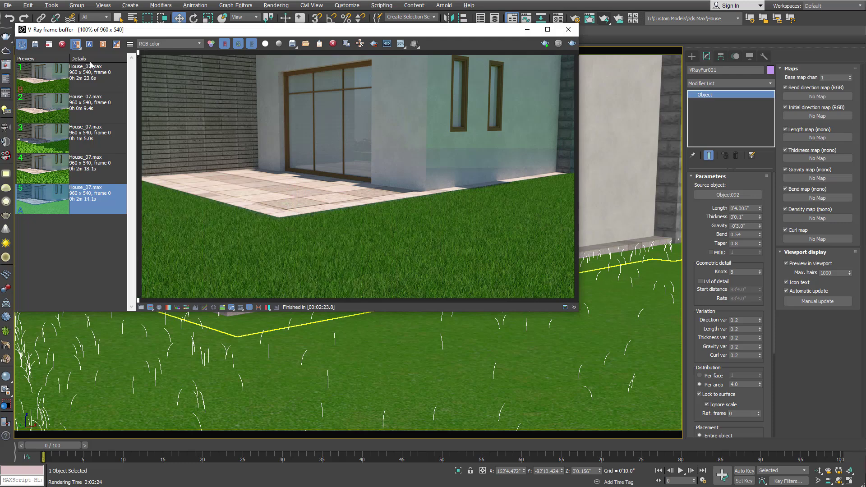
Step: Turn off the A/B comparison, load the newest history render, and inspect its grass blades up close
{"action": "left_click", "coordinate": [76, 44]}
{"action": "left_click", "coordinate": [62, 81]}
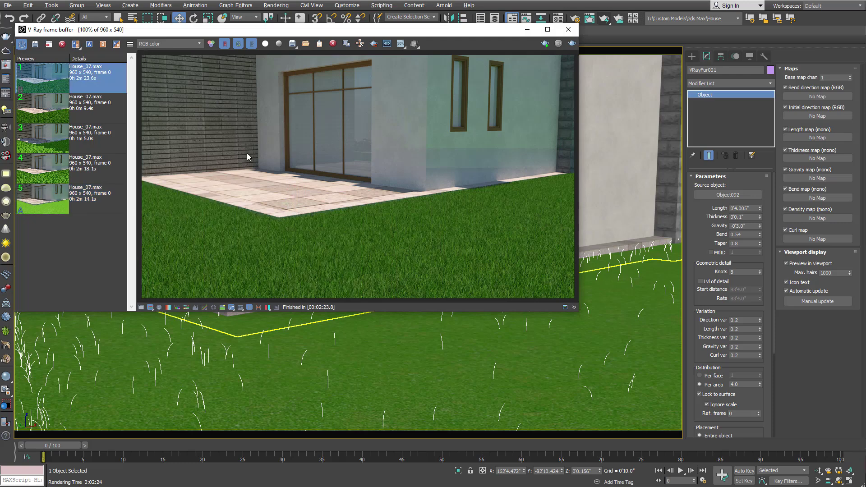
{"action": "scroll", "coordinate": [300, 244], "scroll_direction": "up", "scroll_amount": 2}
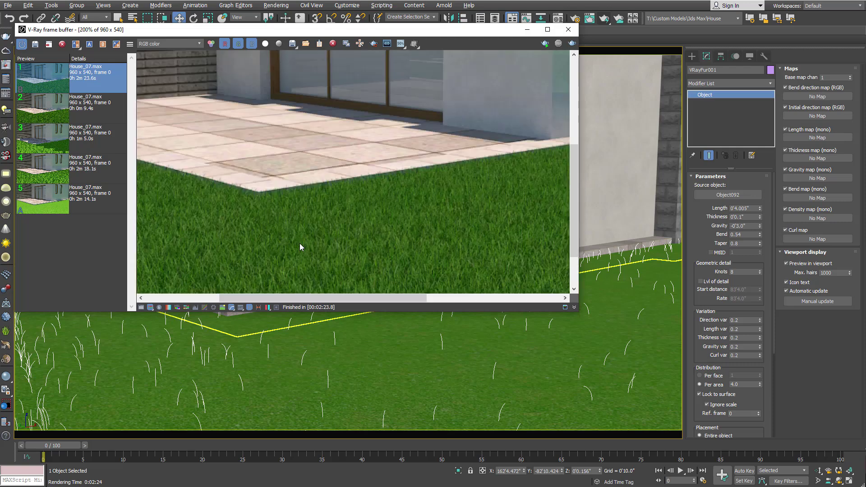
{"action": "scroll", "coordinate": [300, 244], "scroll_direction": "down", "scroll_amount": 2}
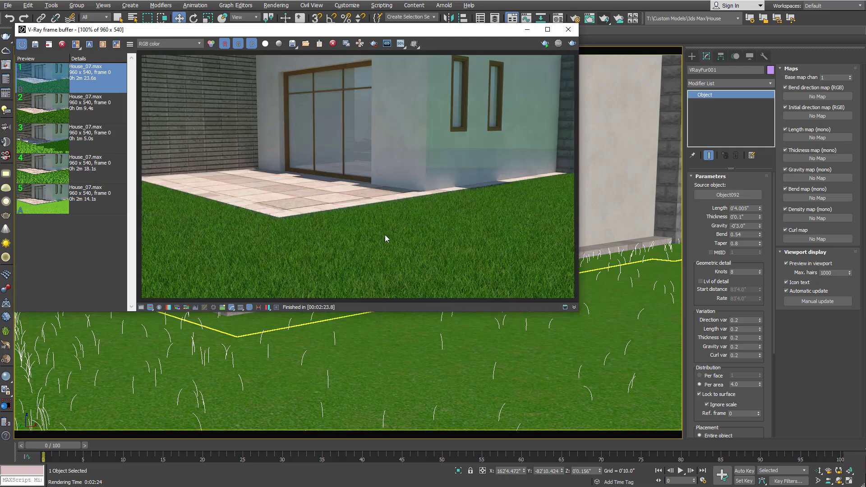
Step: Set the fur's thickness to 0'0.2", length variation to 0.6 and direction variation to 0.4
{"action": "left_click", "coordinate": [740, 217]}
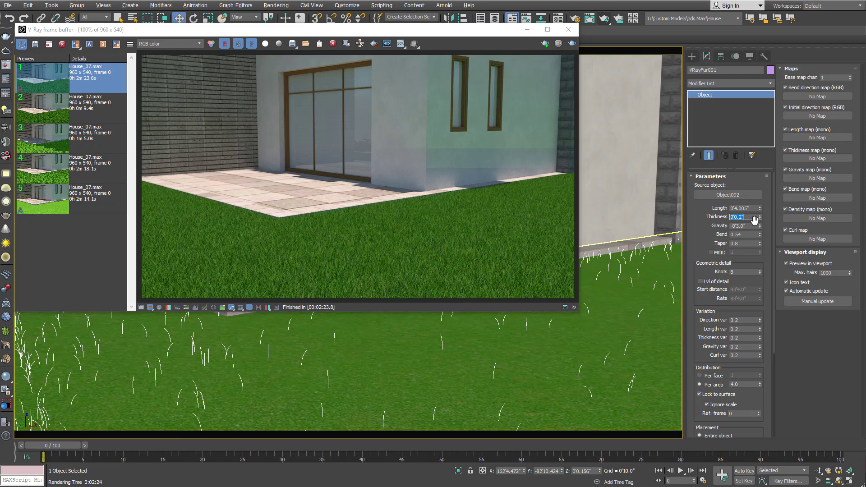
{"action": "left_click", "coordinate": [760, 329]}
{"action": "left_click_drag", "start_coordinate": [760, 331], "coordinate": [760, 325]}
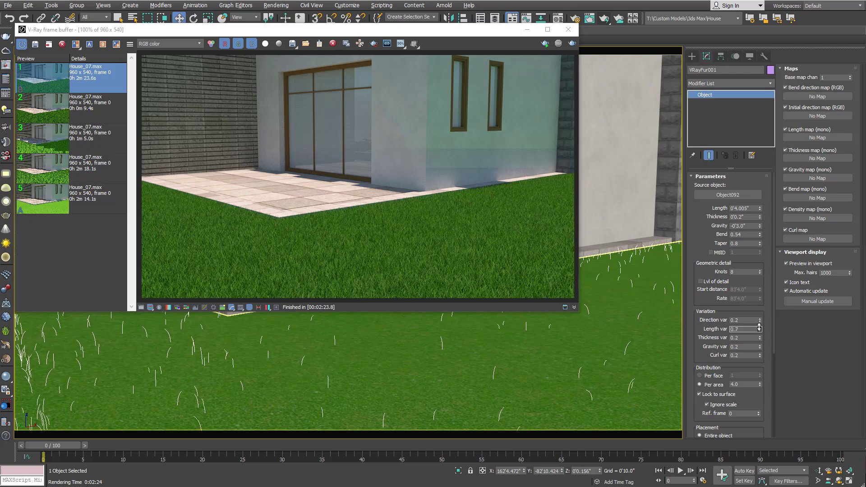
{"action": "left_click_drag", "start_coordinate": [759, 328], "coordinate": [684, 331]}
{"action": "left_click", "coordinate": [745, 319]}
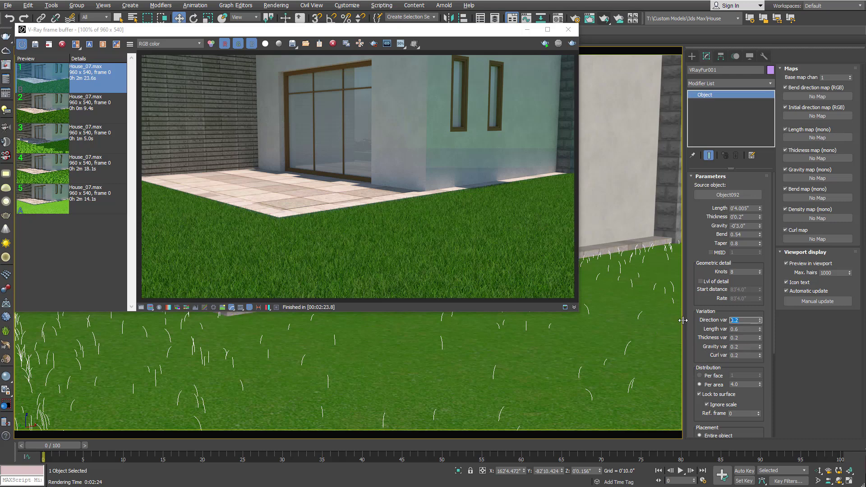
{"action": "type", "text": ".4"}
{"action": "key", "text": "Return"}
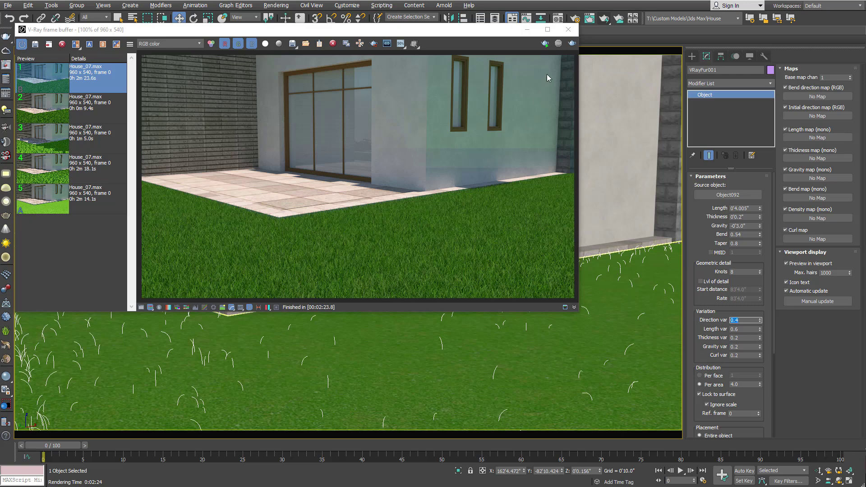
Step: Region-render the lawn with the thicker, more varied fur and store the finished image in the history
{"action": "left_click", "coordinate": [374, 44]}
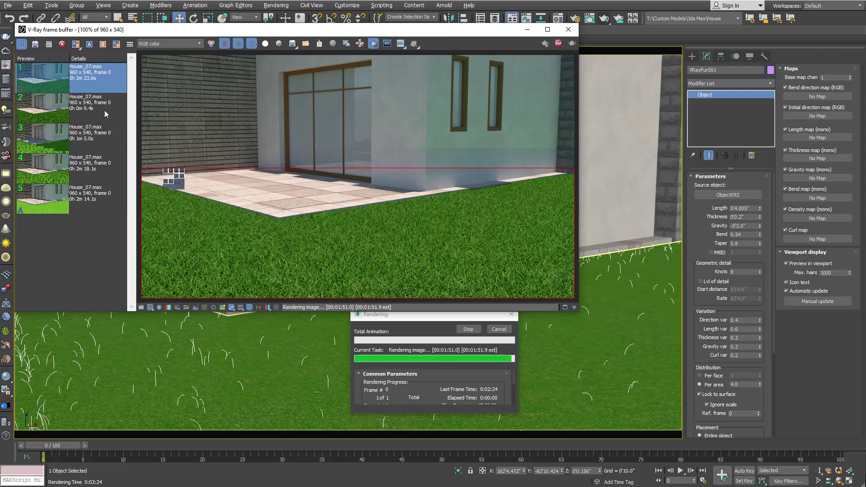
{"action": "left_click", "coordinate": [34, 44]}
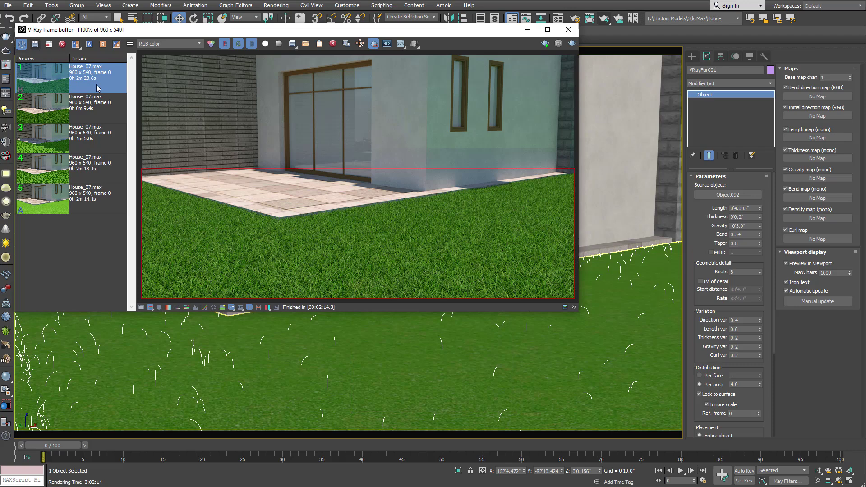
Step: Compare the newest render as image B with the previous one as image A by sweeping the split line, ending the comparison
{"action": "left_click", "coordinate": [104, 47]}
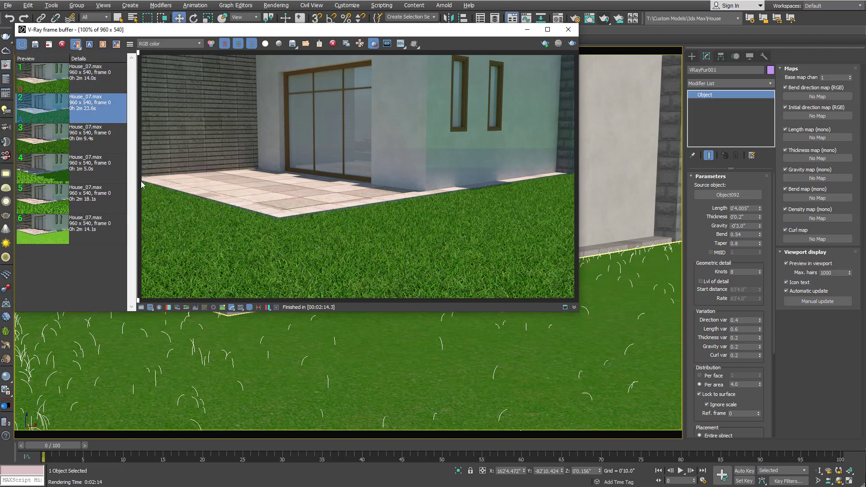
{"action": "left_click_drag", "start_coordinate": [143, 184], "coordinate": [386, 257]}
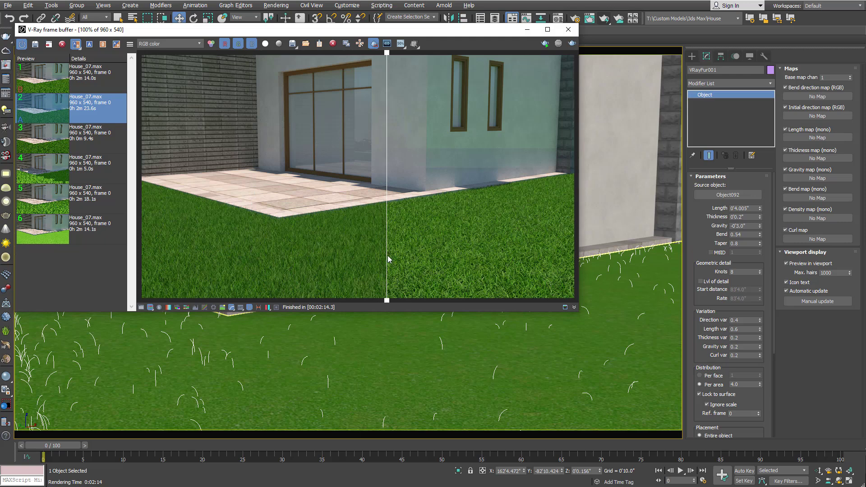
{"action": "mouse_move", "coordinate": [389, 259]}
{"action": "left_mouse_down"}
{"action": "mouse_move", "coordinate": [572, 256]}
{"action": "mouse_move", "coordinate": [239, 266]}
{"action": "mouse_move", "coordinate": [139, 258]}
{"action": "mouse_move", "coordinate": [400, 251]}
{"action": "left_mouse_up"}
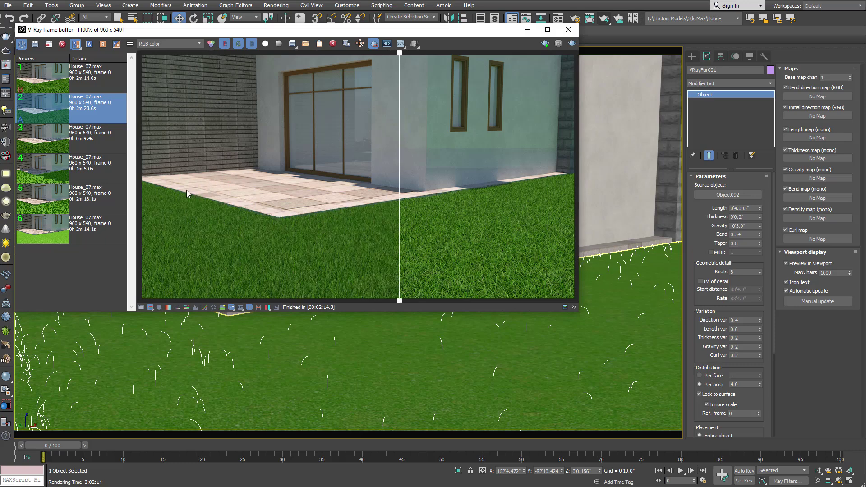
{"action": "left_click_drag", "start_coordinate": [399, 218], "coordinate": [181, 233]}
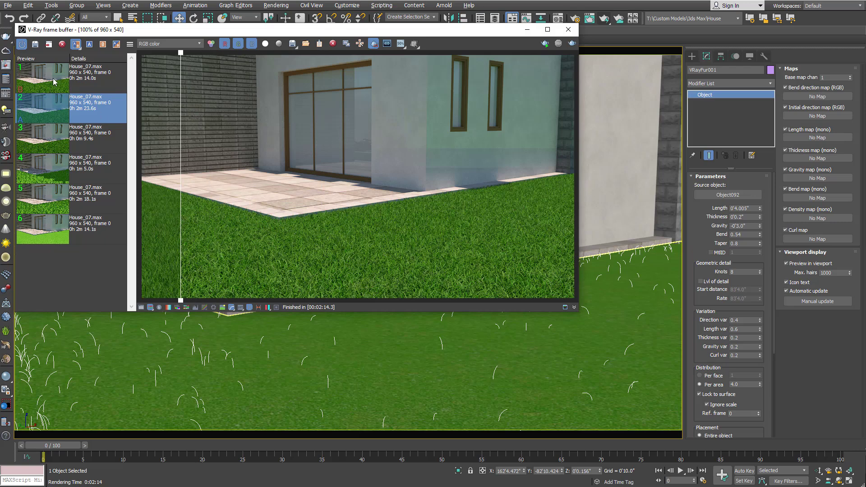
{"action": "left_click", "coordinate": [77, 44]}
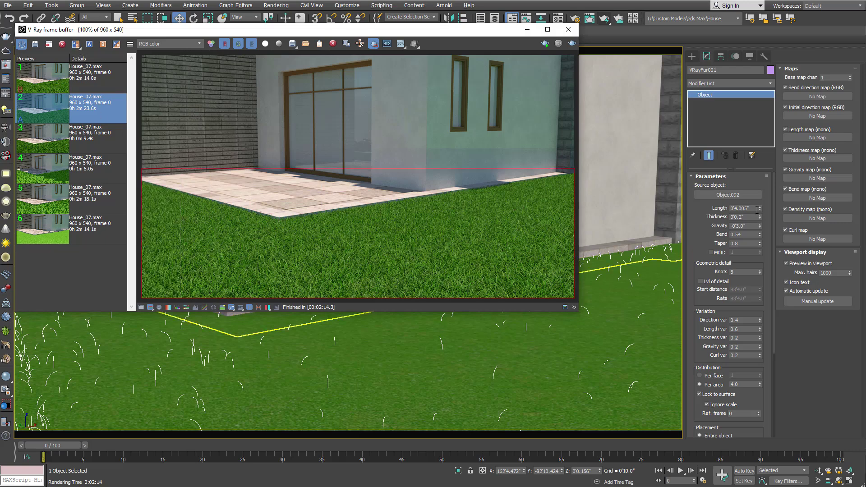
Step: Shorten the fur to a length of 0'1.762" and set its bend to 0.47 and taper to 0.7
{"action": "left_click_drag", "start_coordinate": [760, 209], "coordinate": [756, 232]}
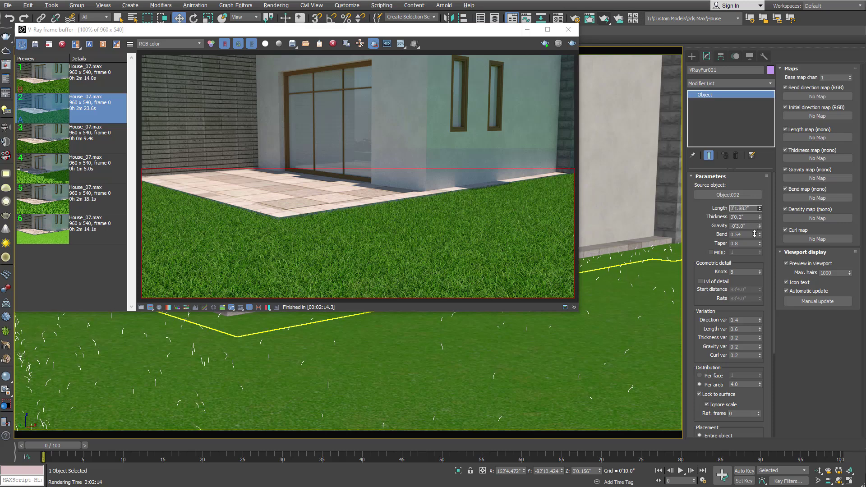
{"action": "left_click_drag", "start_coordinate": [754, 234], "coordinate": [759, 234]}
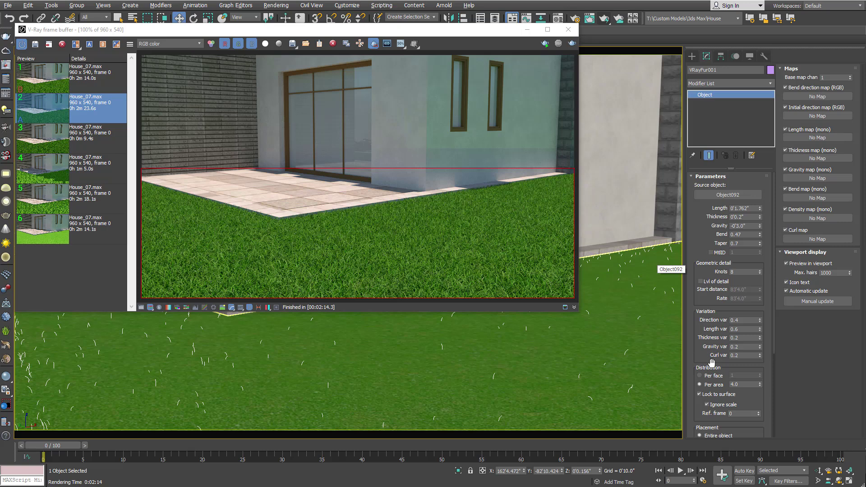
Step: Set the fur's per-area distribution to 3.5 and its direction variation to 0.2
{"action": "double_click", "coordinate": [750, 383]}
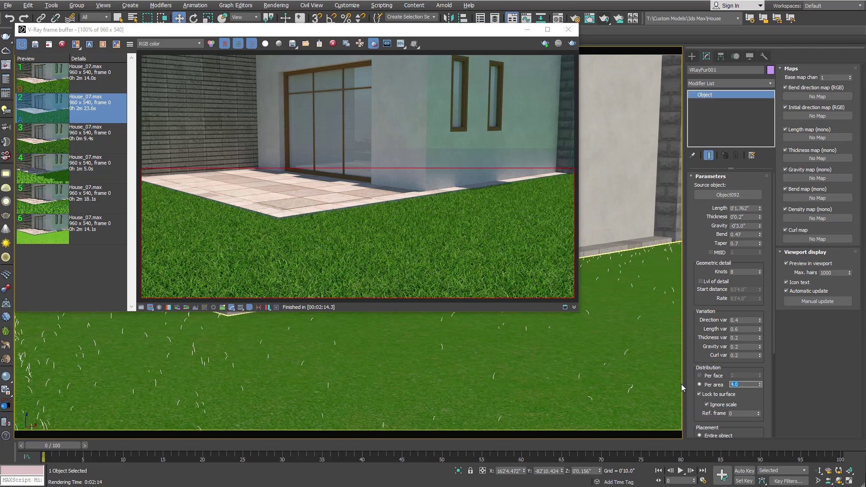
{"action": "type", "text": "3.5"}
{"action": "key", "text": "Return"}
{"action": "left_click", "coordinate": [743, 320]}
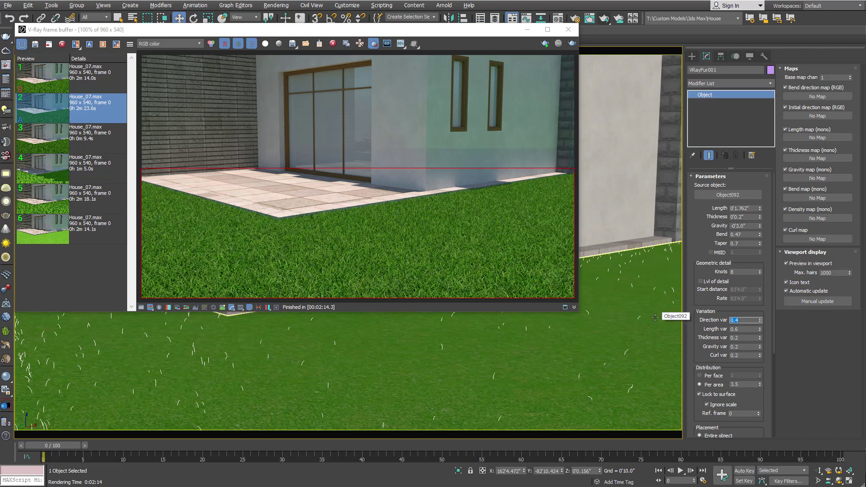
{"action": "type", "text": "0.2"}
{"action": "key", "text": "Return"}
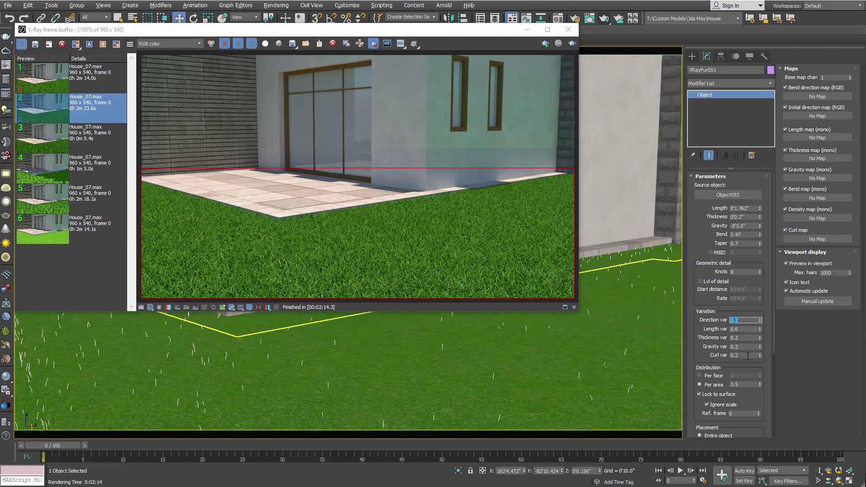
Step: Render the lawn region with the shorter fur to completion and store the image in the history
{"action": "left_click", "coordinate": [572, 44]}
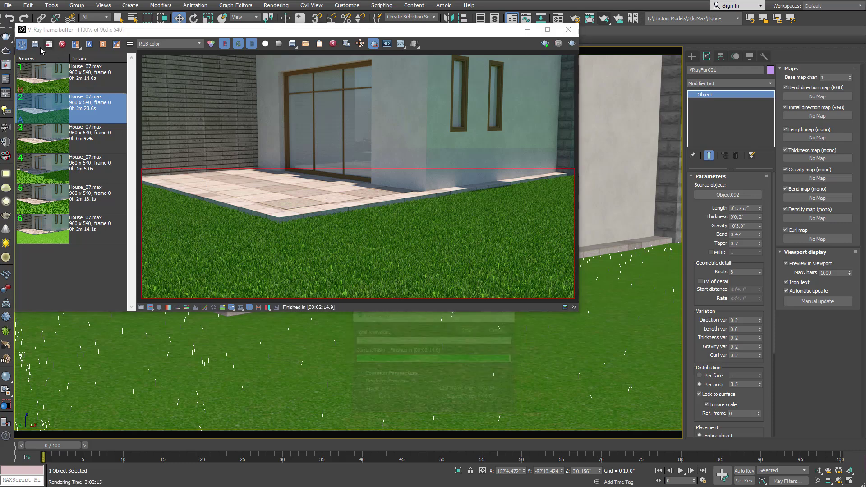
{"action": "left_click", "coordinate": [70, 81]}
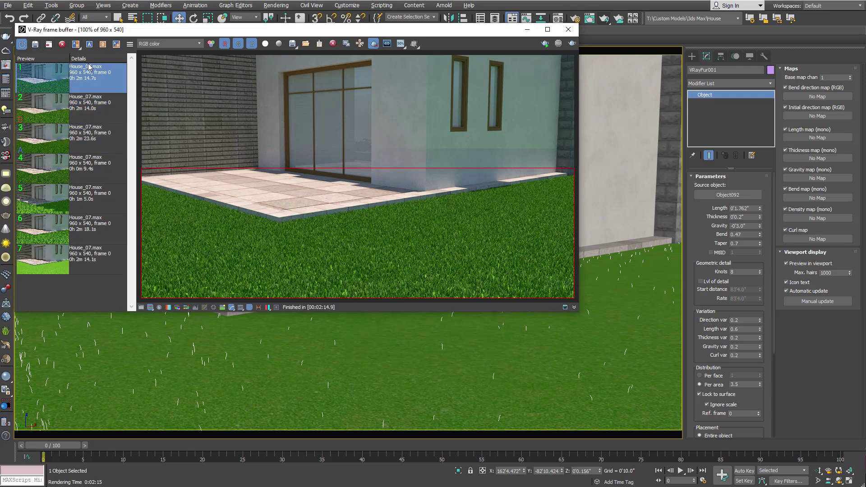
Step: Set the newest render as image B and compare it across the split line with the third and second history renders, ending the comparison
{"action": "left_click", "coordinate": [103, 44]}
{"action": "left_click_drag", "start_coordinate": [185, 242], "coordinate": [280, 260]}
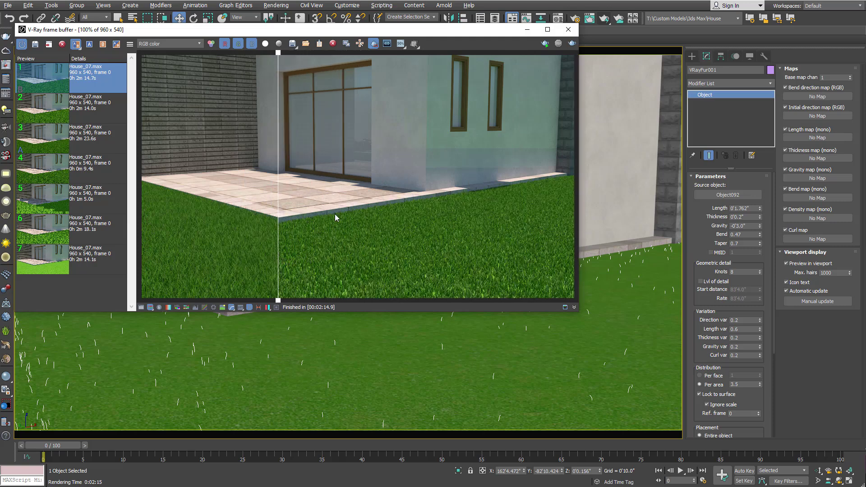
{"action": "left_click", "coordinate": [68, 110]}
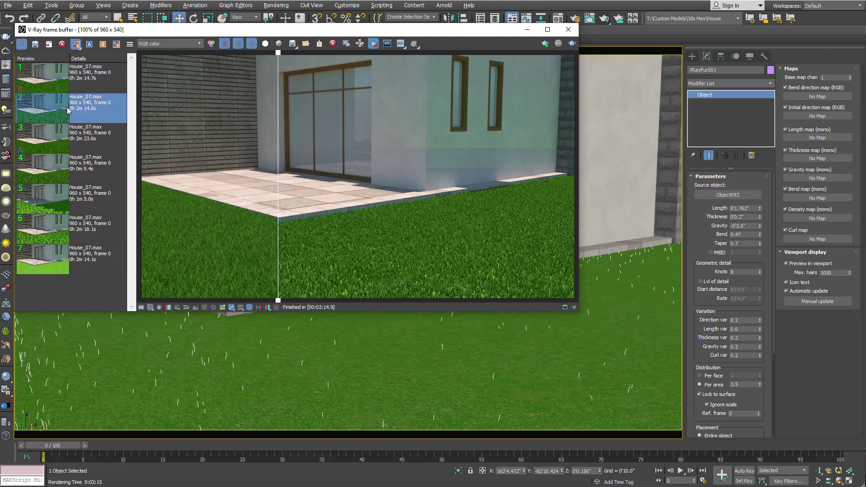
{"action": "left_click", "coordinate": [91, 47]}
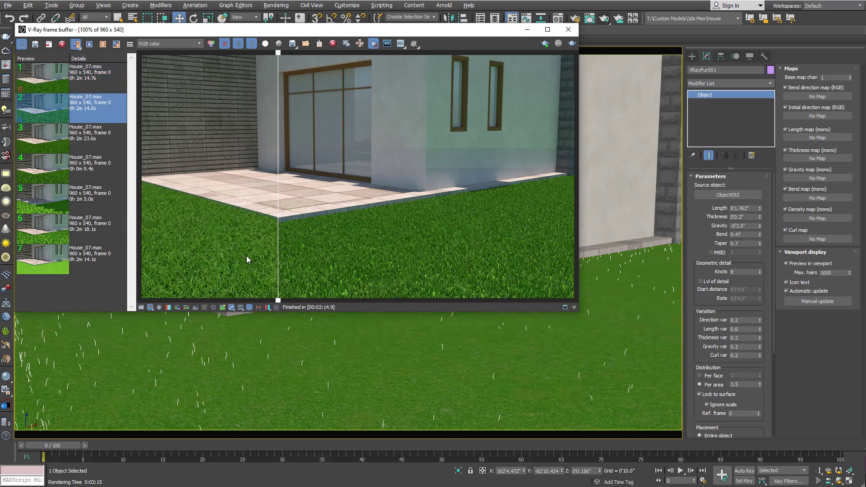
{"action": "mouse_move", "coordinate": [279, 272]}
{"action": "left_mouse_down"}
{"action": "mouse_move", "coordinate": [138, 268]}
{"action": "mouse_move", "coordinate": [584, 265]}
{"action": "mouse_move", "coordinate": [145, 271]}
{"action": "mouse_move", "coordinate": [278, 275]}
{"action": "mouse_move", "coordinate": [280, 285]}
{"action": "left_mouse_up"}
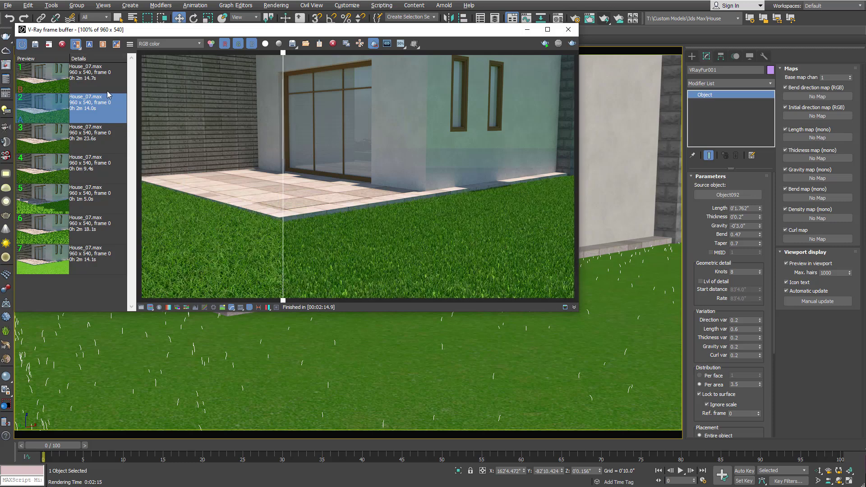
{"action": "left_click", "coordinate": [76, 44]}
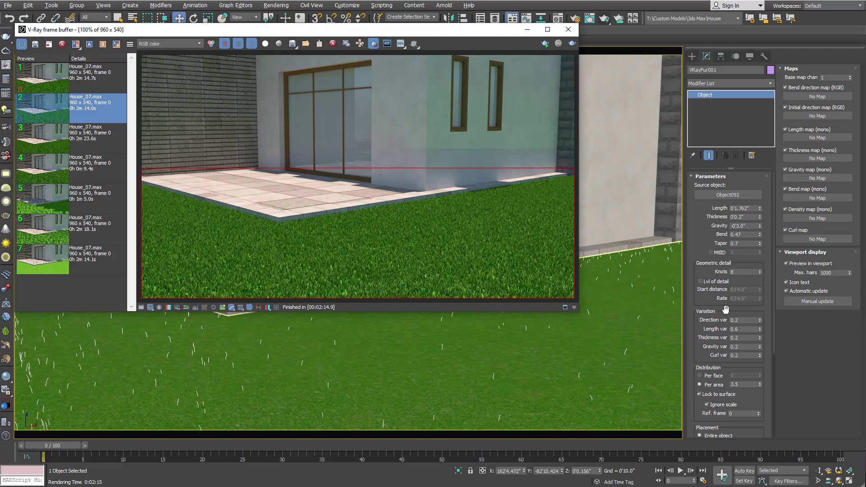
Step: Load the three newest history renders in turn to compare their grass, leaving the fur's knots value unedited
{"action": "left_click", "coordinate": [747, 272]}
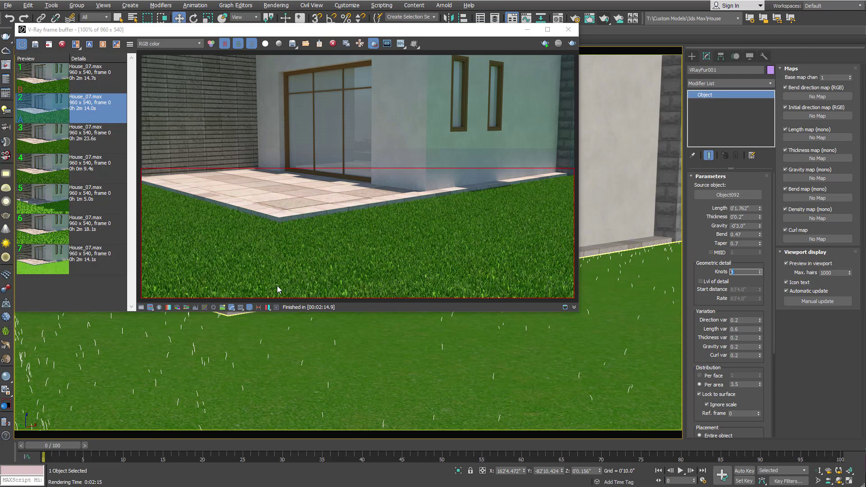
{"action": "left_click", "coordinate": [52, 137]}
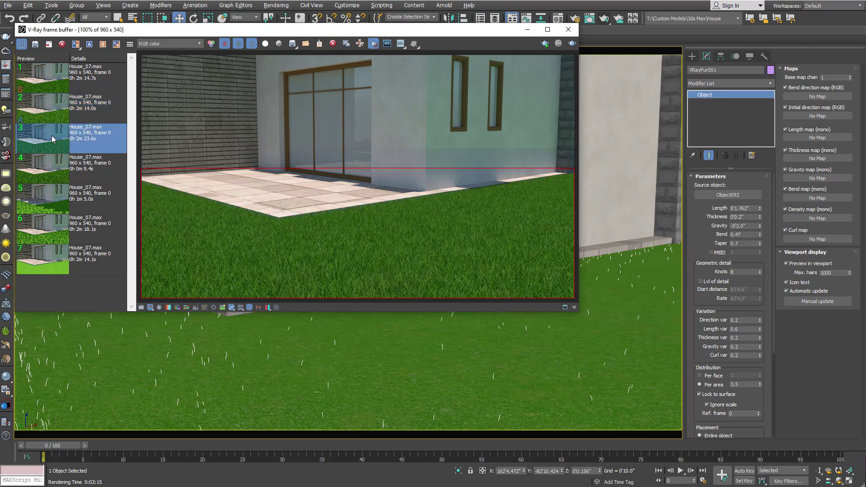
{"action": "left_click", "coordinate": [45, 110]}
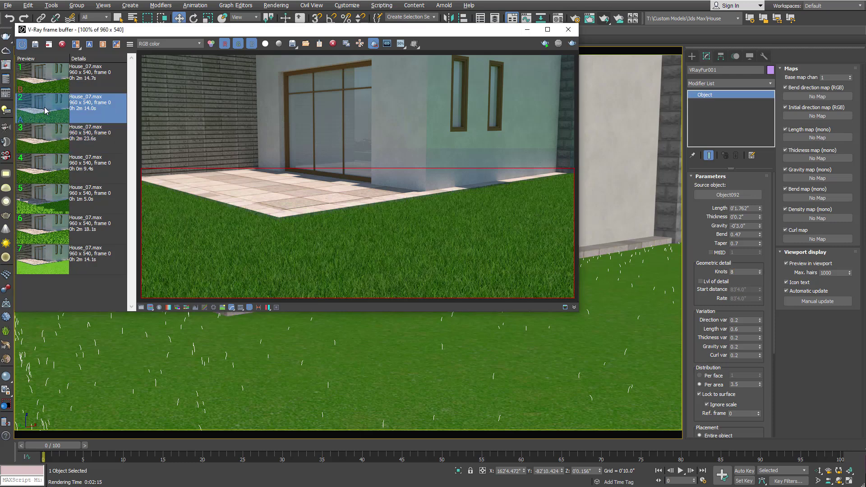
{"action": "left_click", "coordinate": [49, 70]}
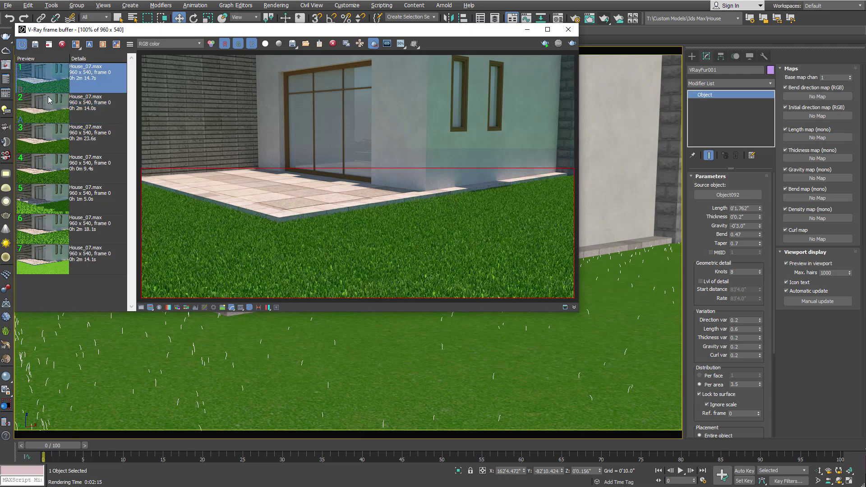
{"action": "left_click", "coordinate": [48, 109]}
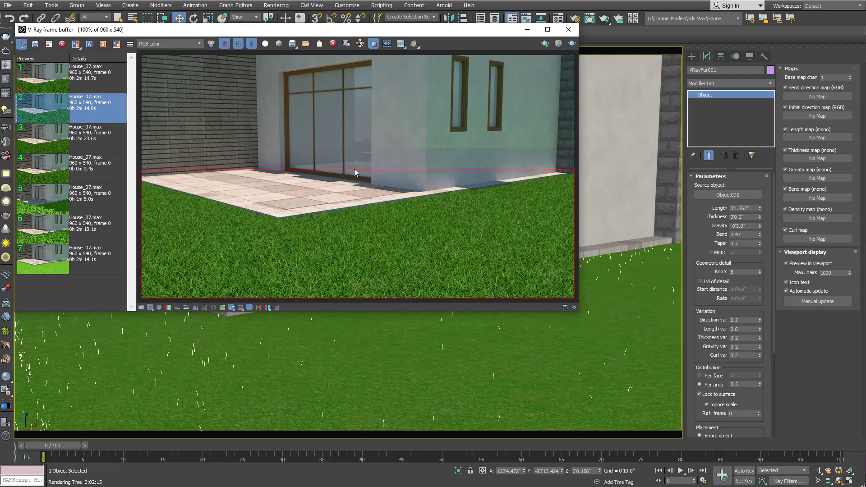